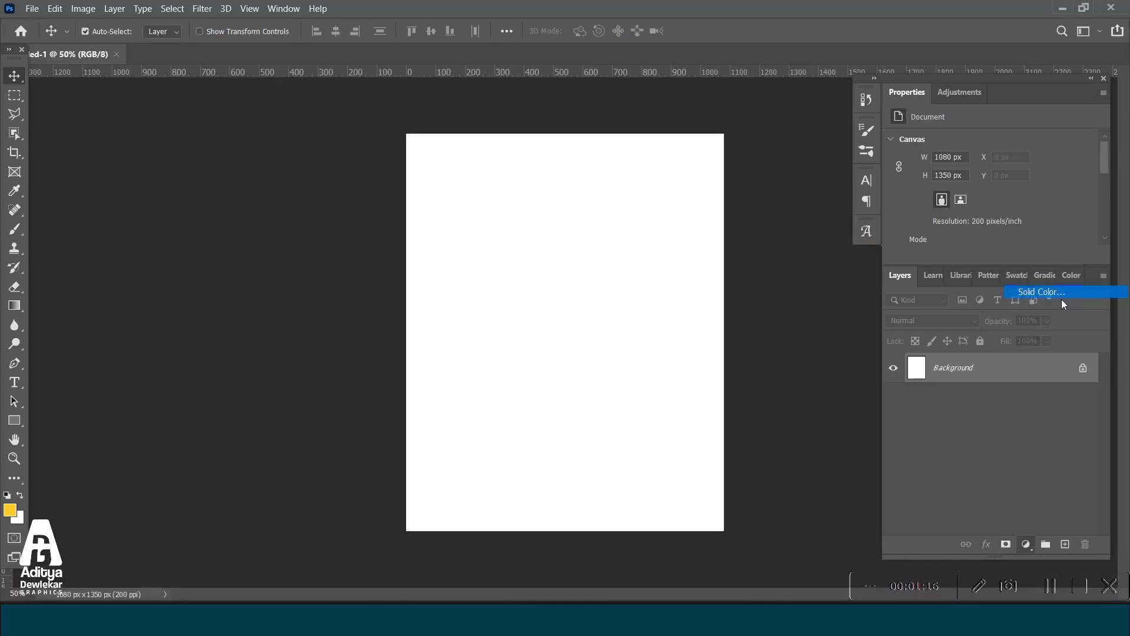
Add a Solid Color fill layer in dark brown #4e2202 over the blank canvas.
click(1059, 299)
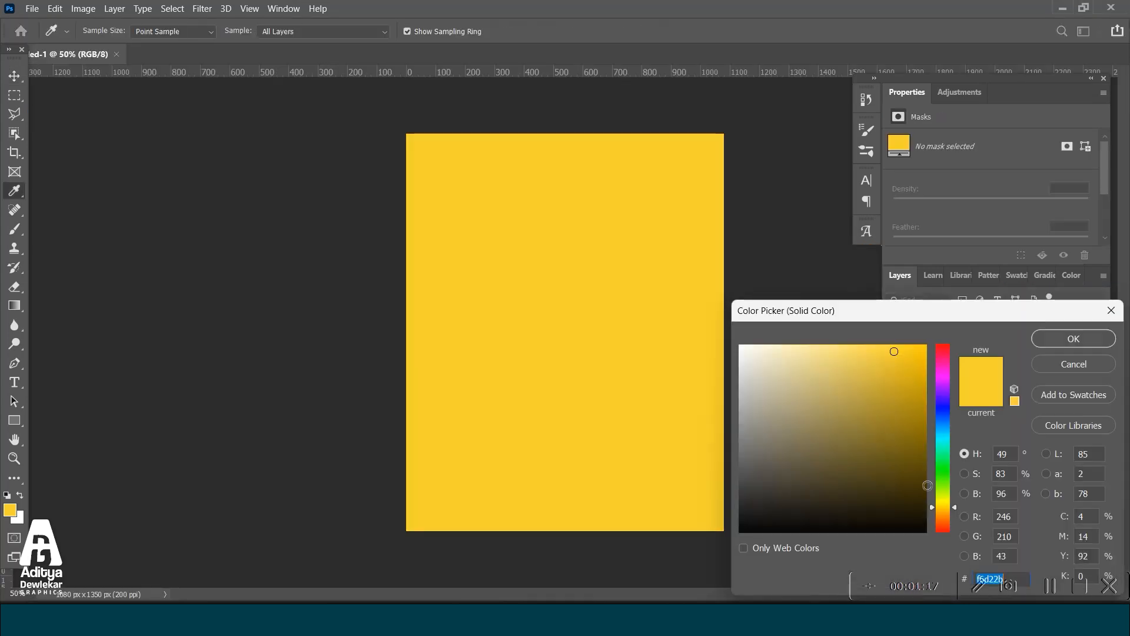
click(939, 519)
drag(913, 478, 923, 474)
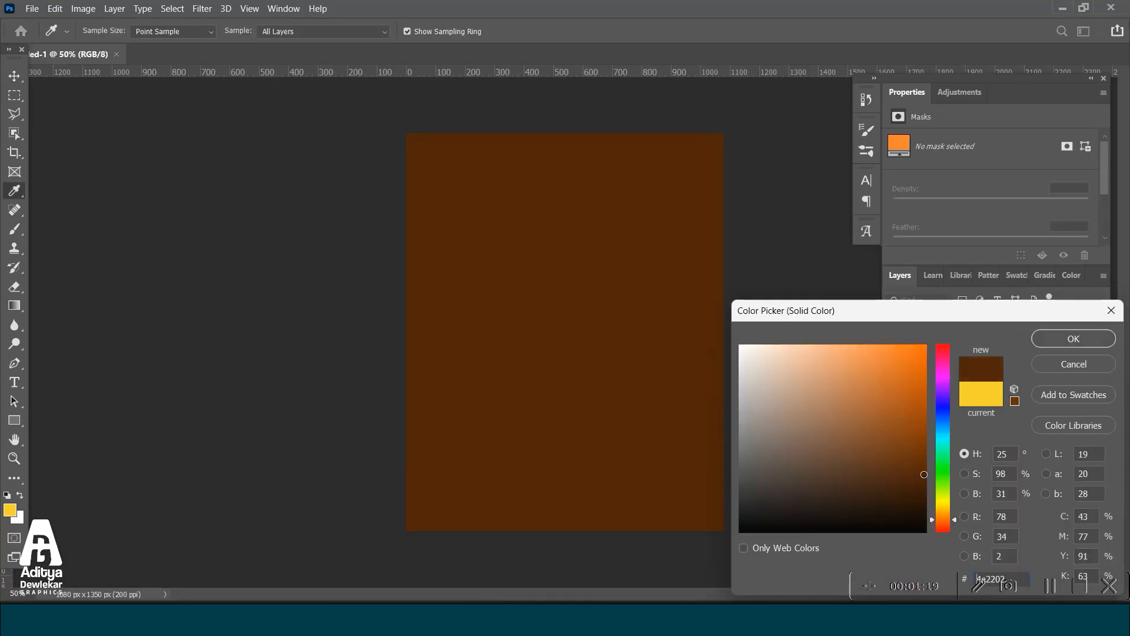
click(1080, 345)
click(31, 8)
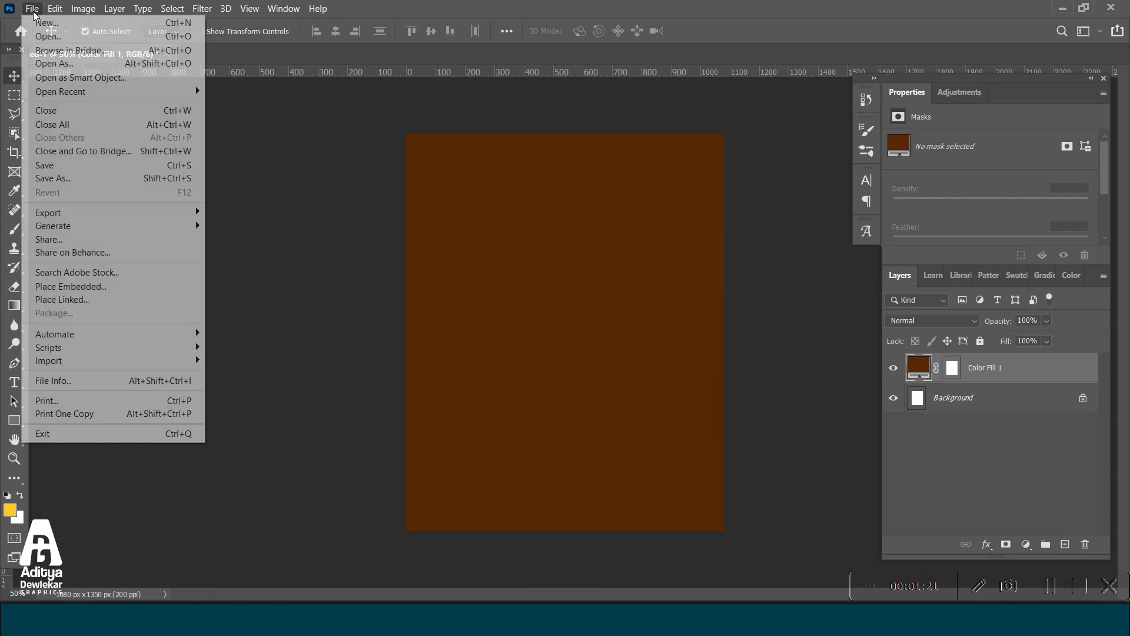
click(339, 170)
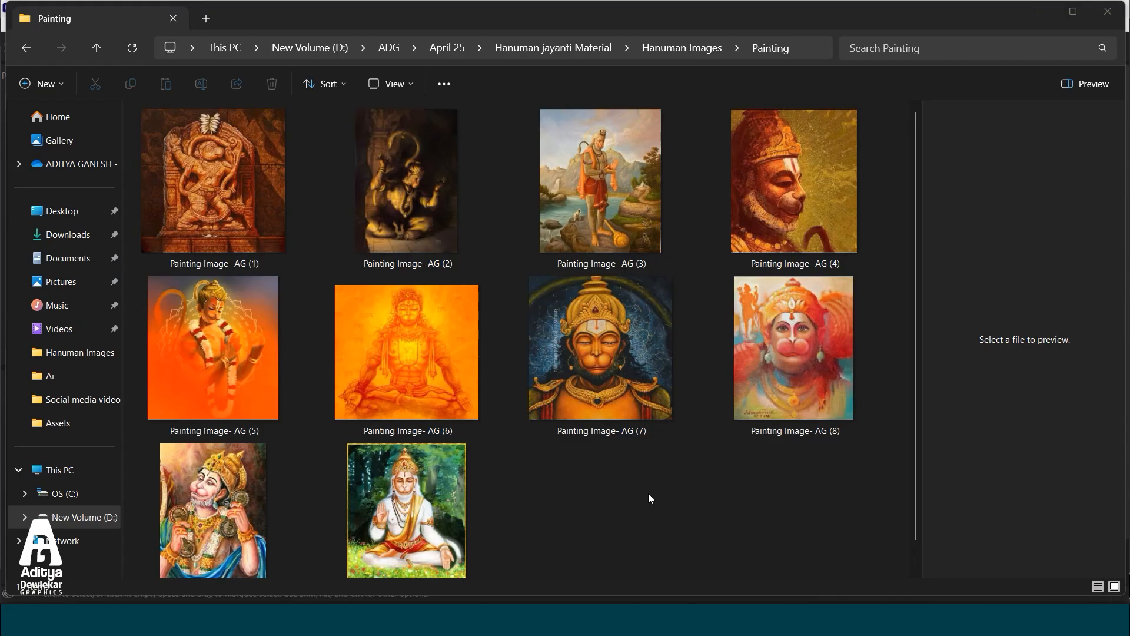
Switch to File Explorer and examine the Hanuman painting images in the Painting folder.
click(646, 497)
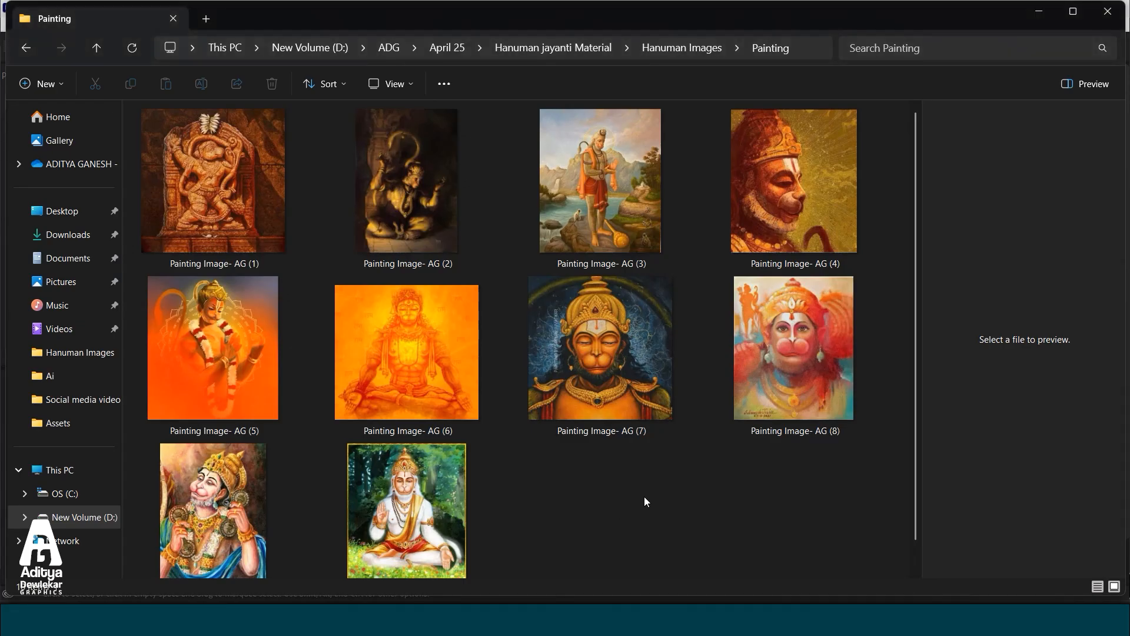
click(631, 397)
click(453, 357)
click(709, 250)
click(618, 285)
click(507, 294)
click(426, 217)
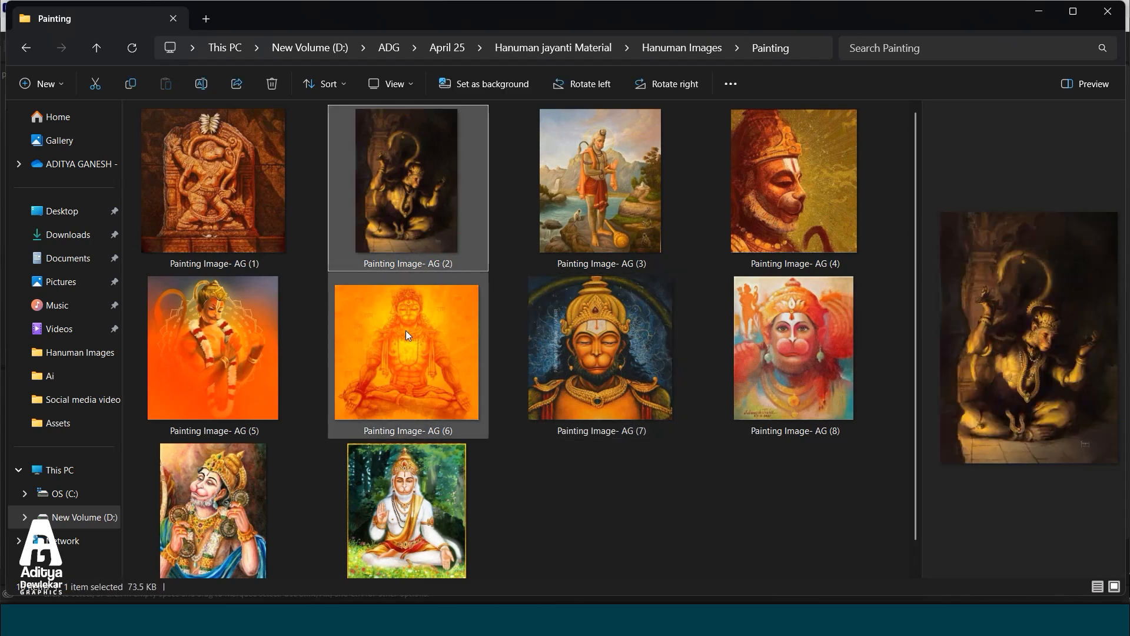
click(406, 330)
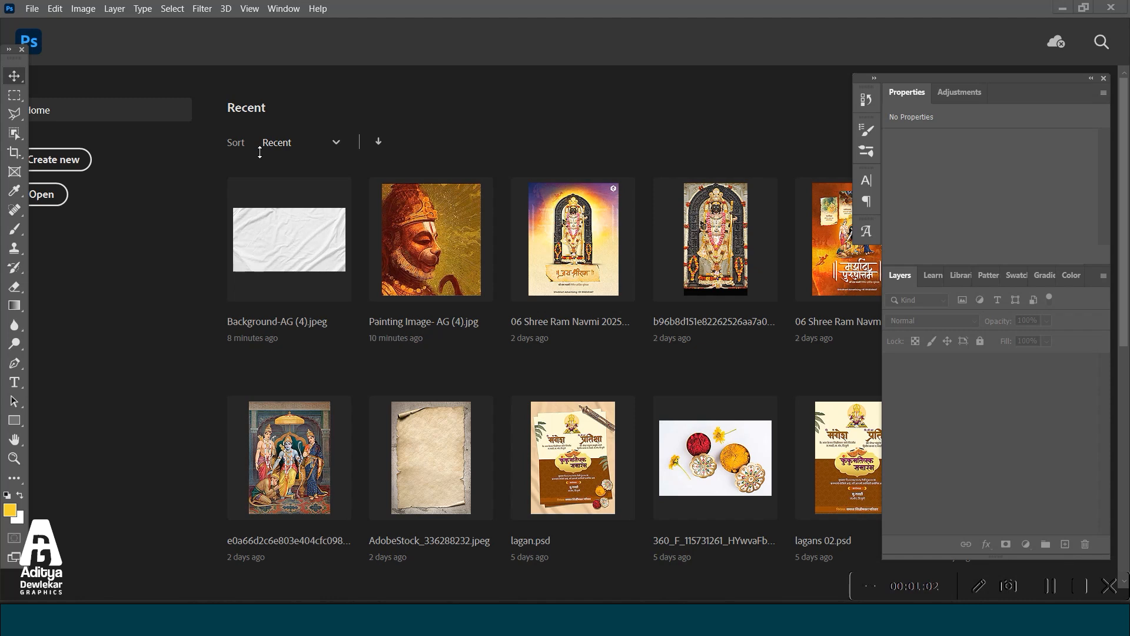
Switch to Photoshop and create a new 1080 x 1350 px document at 200 ppi.
click(67, 164)
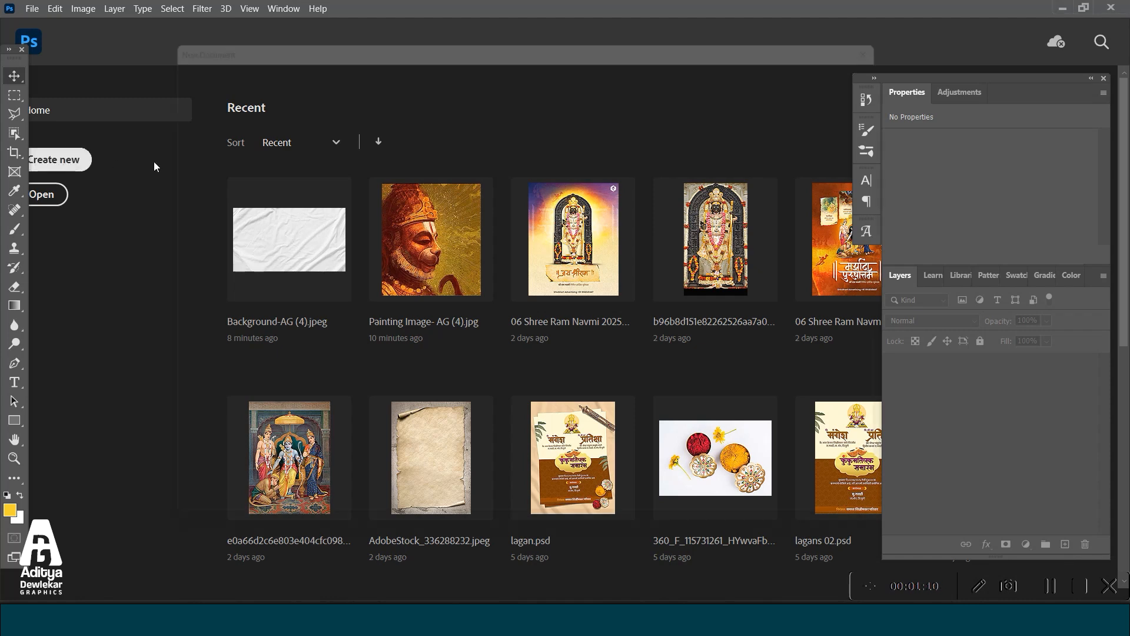
click(476, 198)
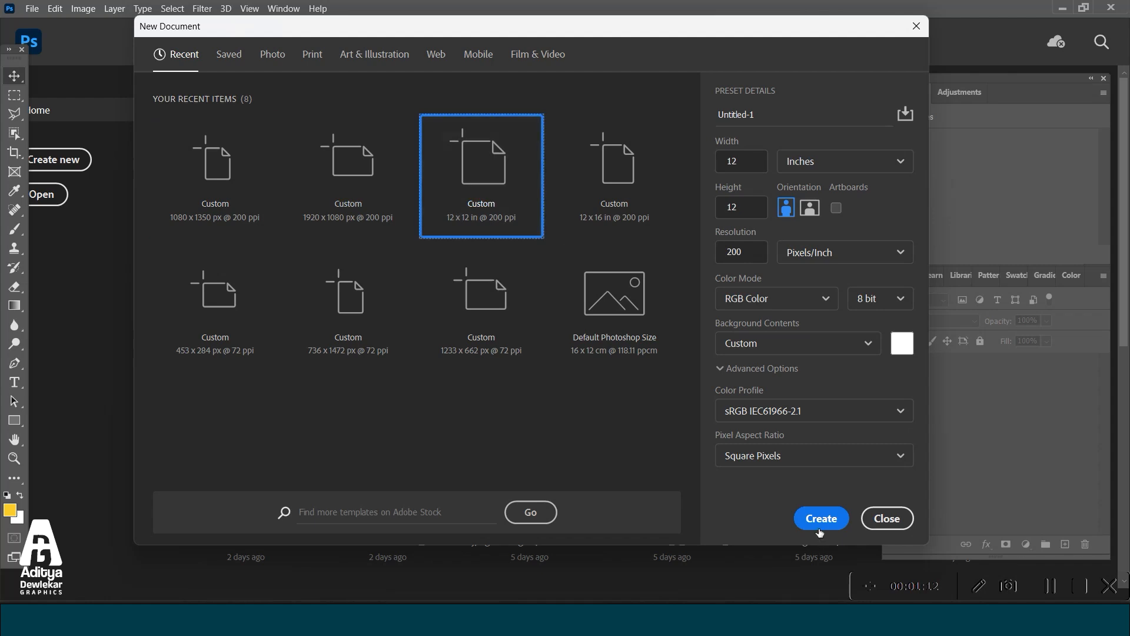
click(819, 521)
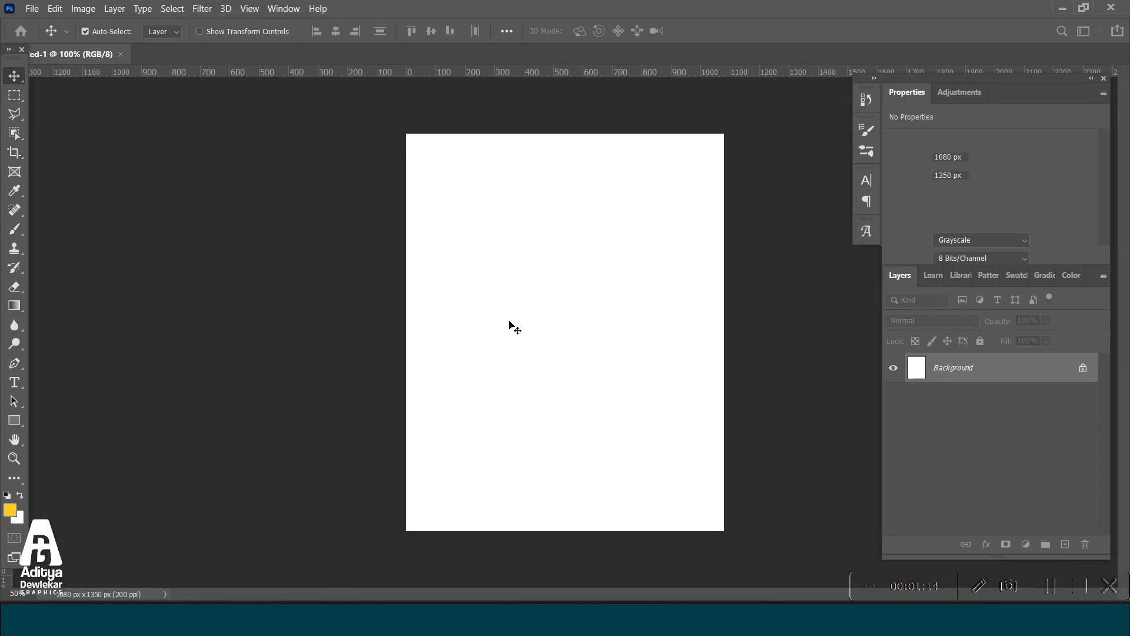
Add a Solid Color fill layer in dark brown #4f2202 above the white background.
click(1027, 543)
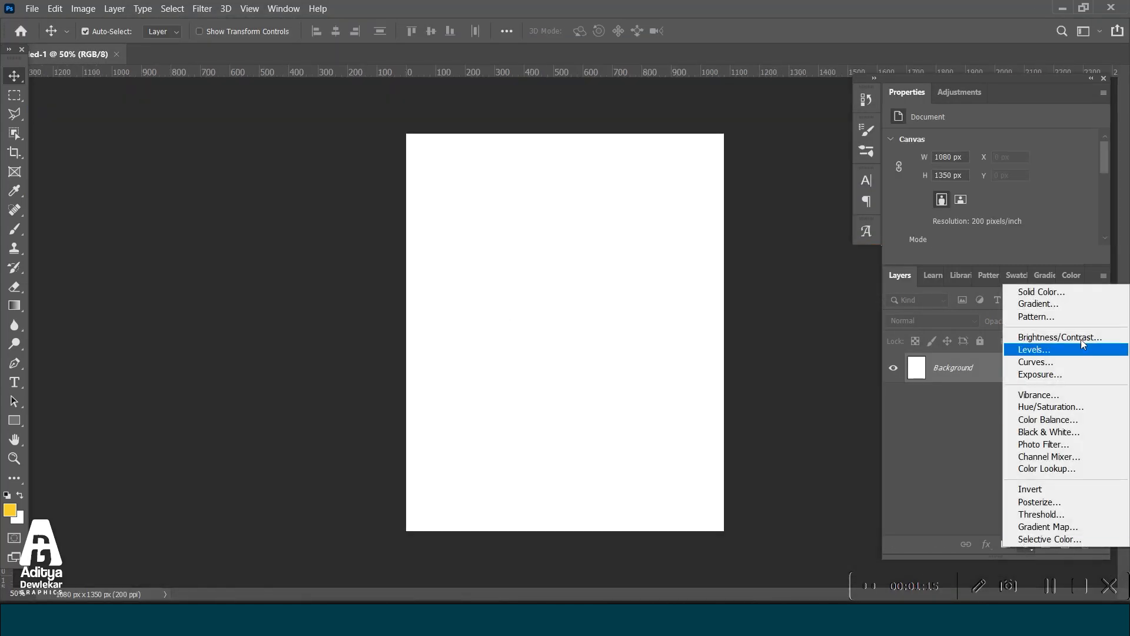
click(1060, 293)
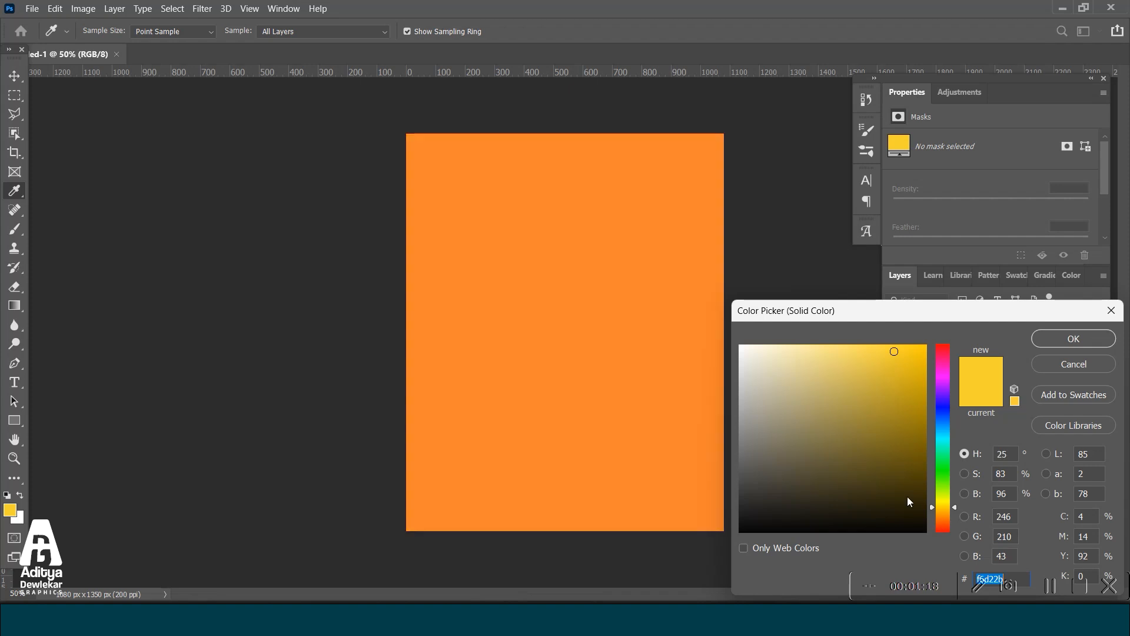
click(942, 520)
click(922, 474)
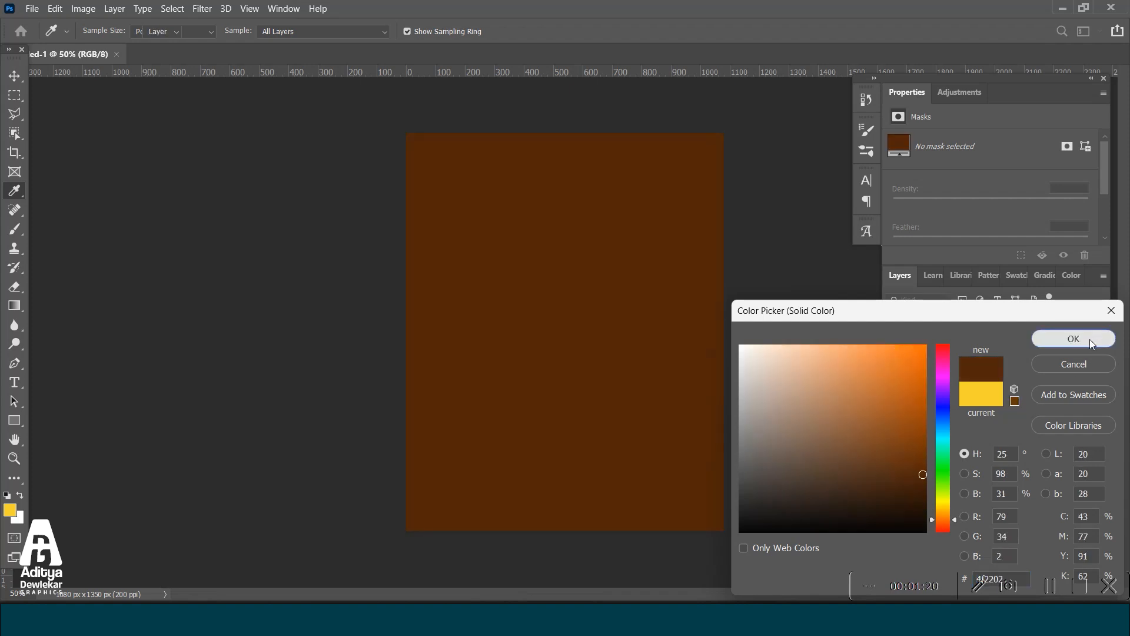
click(1090, 339)
Open the Background-AG (6) image from the Background texture image folder.
click(32, 8)
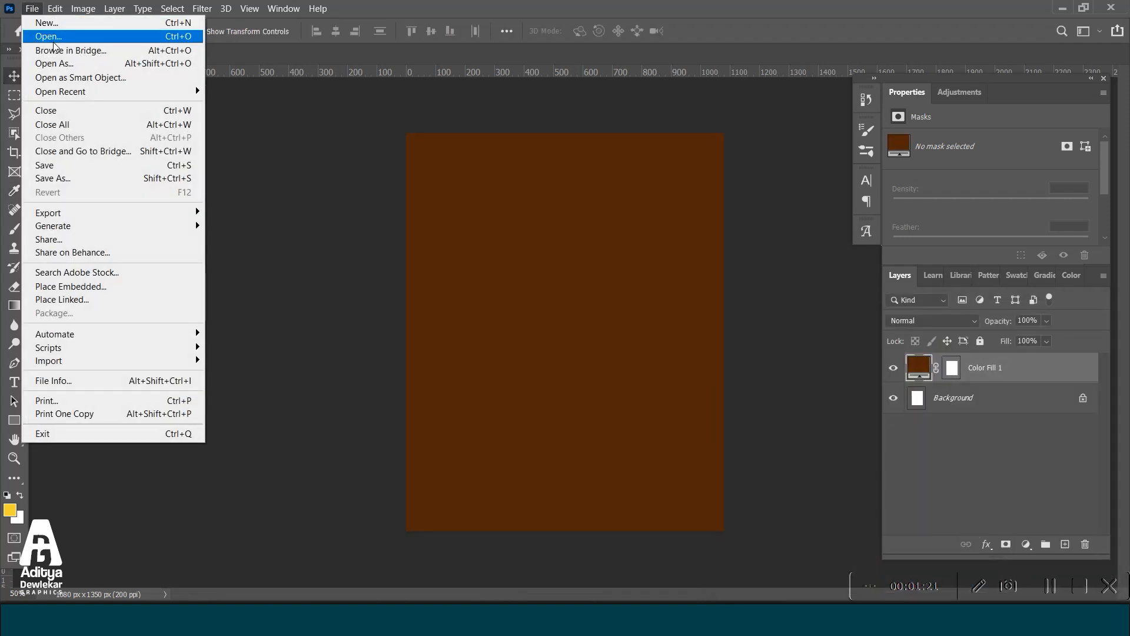
click(344, 175)
click(36, 10)
click(58, 39)
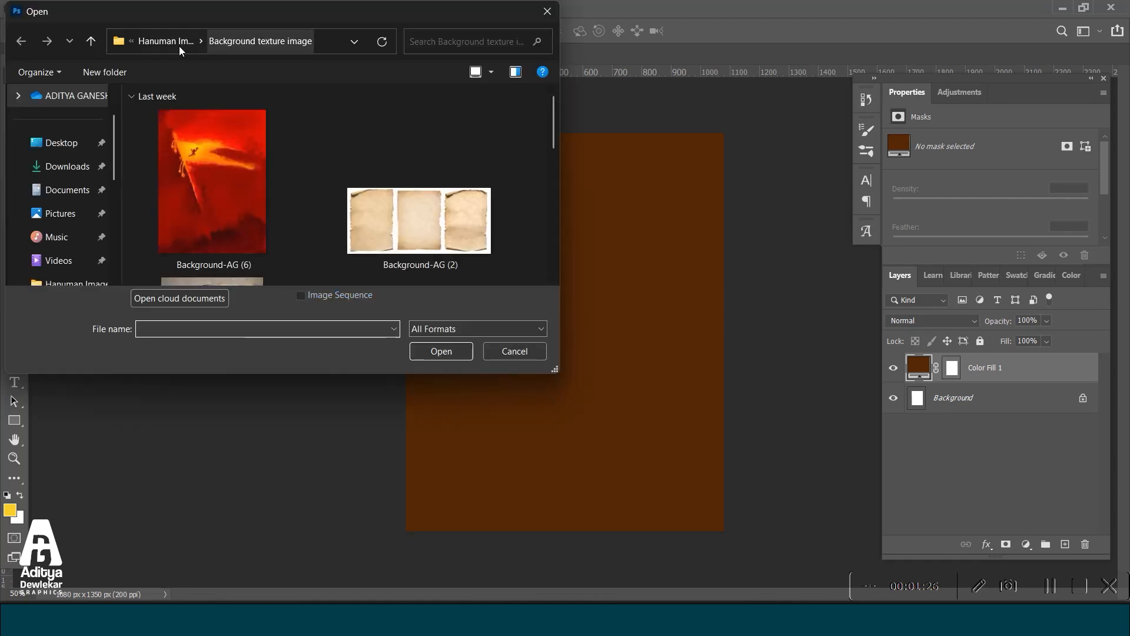
click(184, 42)
double_click(426, 187)
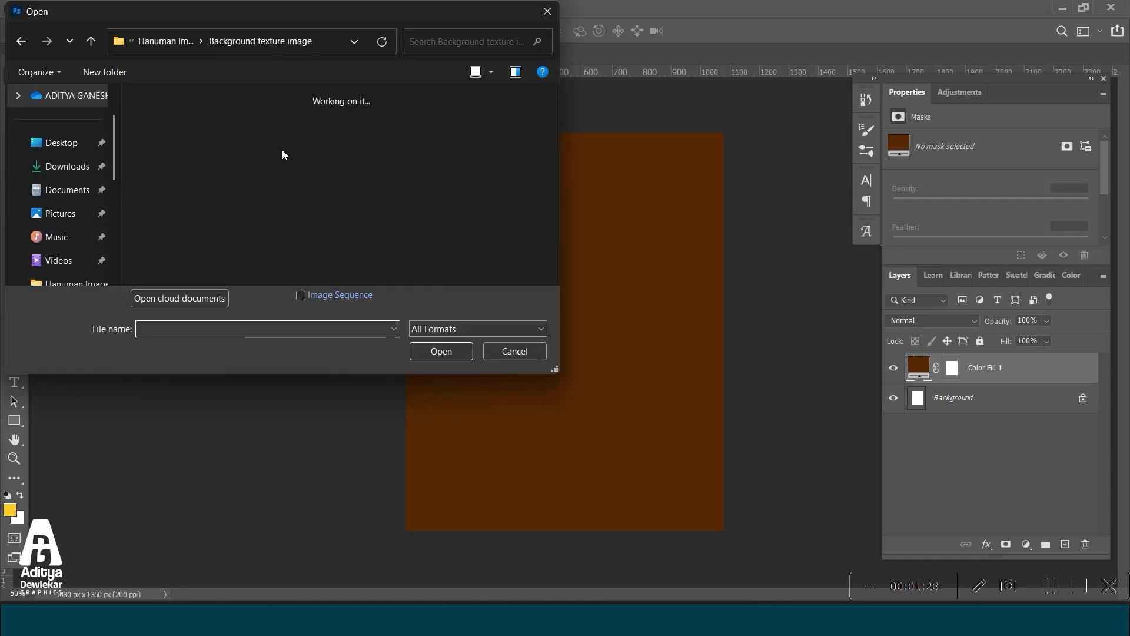
click(189, 133)
double_click(189, 131)
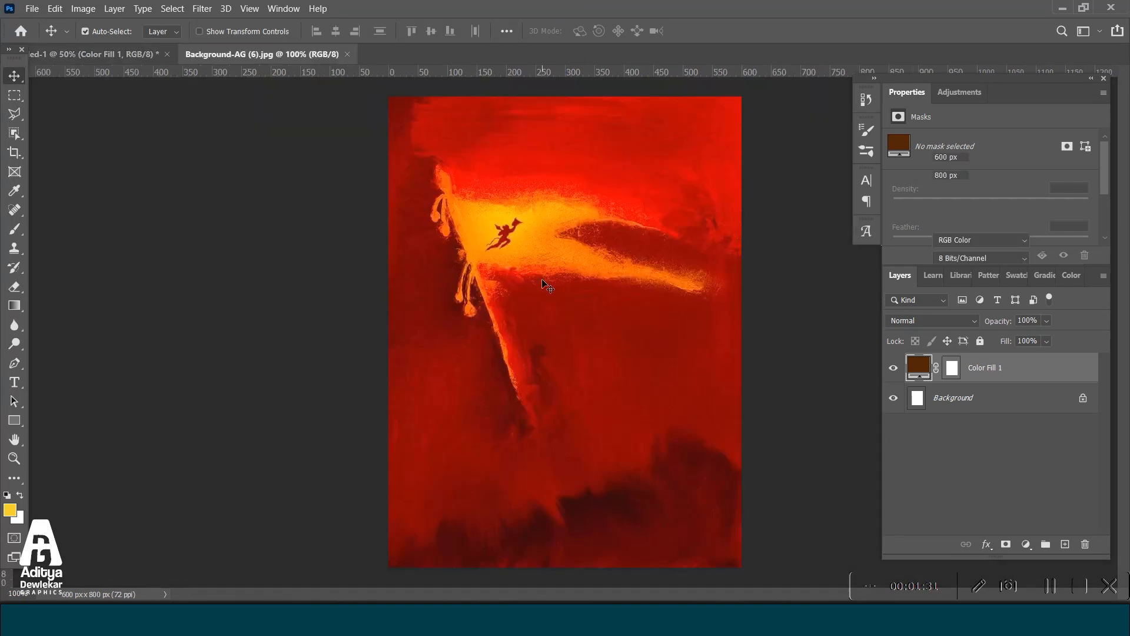
Bring the red background image into the poster document and scale it to 260% so that it covers the whole canvas.
drag(537, 284, 575, 297)
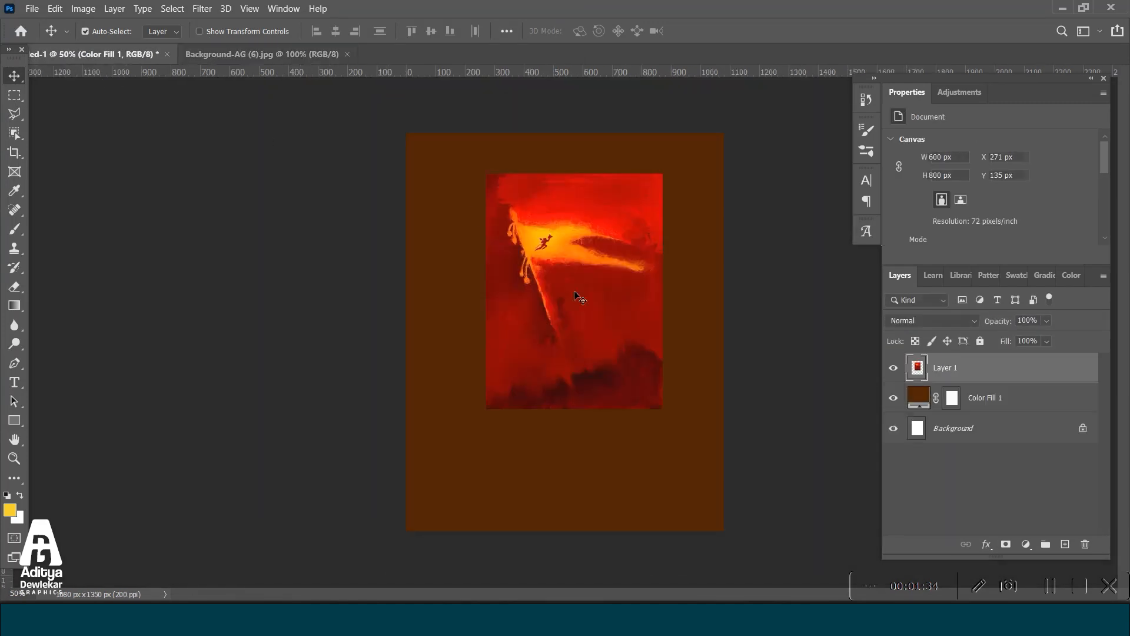
key(ctrl+t)
drag(663, 291, 944, 291)
drag(593, 323, 415, 403)
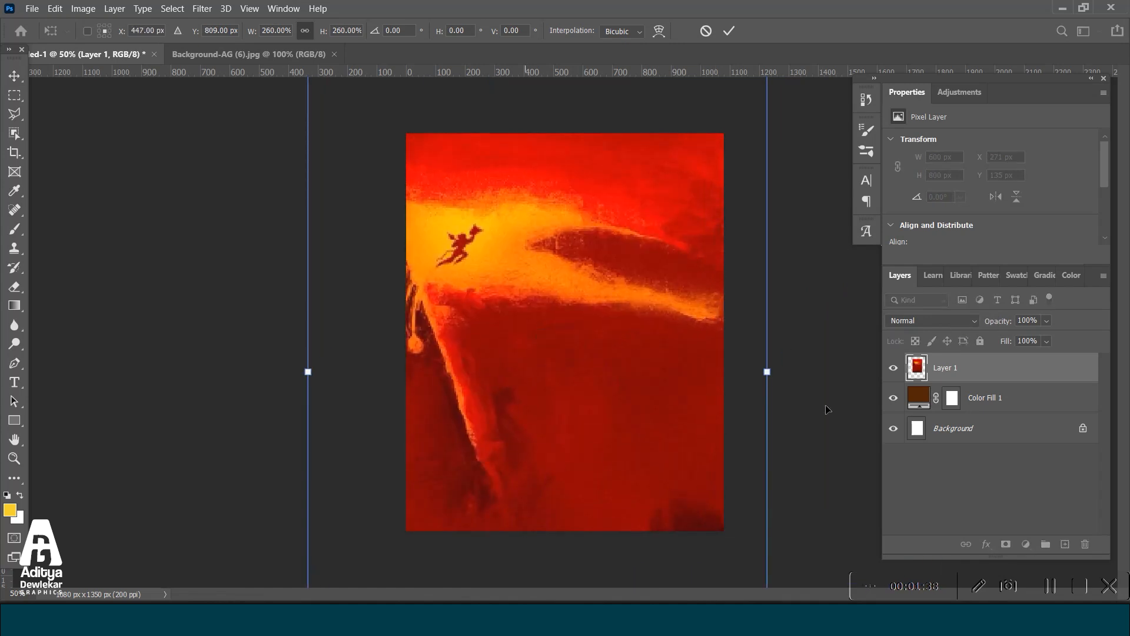
key(Return)
Set the red image layer's blend mode to Lighten and add a layer mask inverted to black.
click(924, 318)
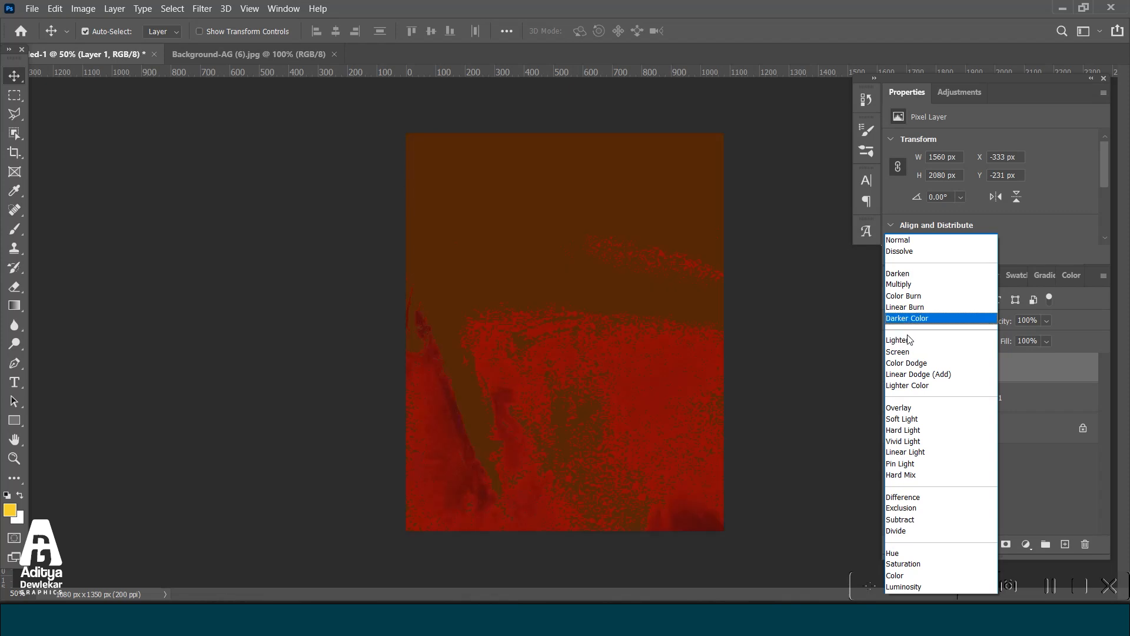
click(908, 340)
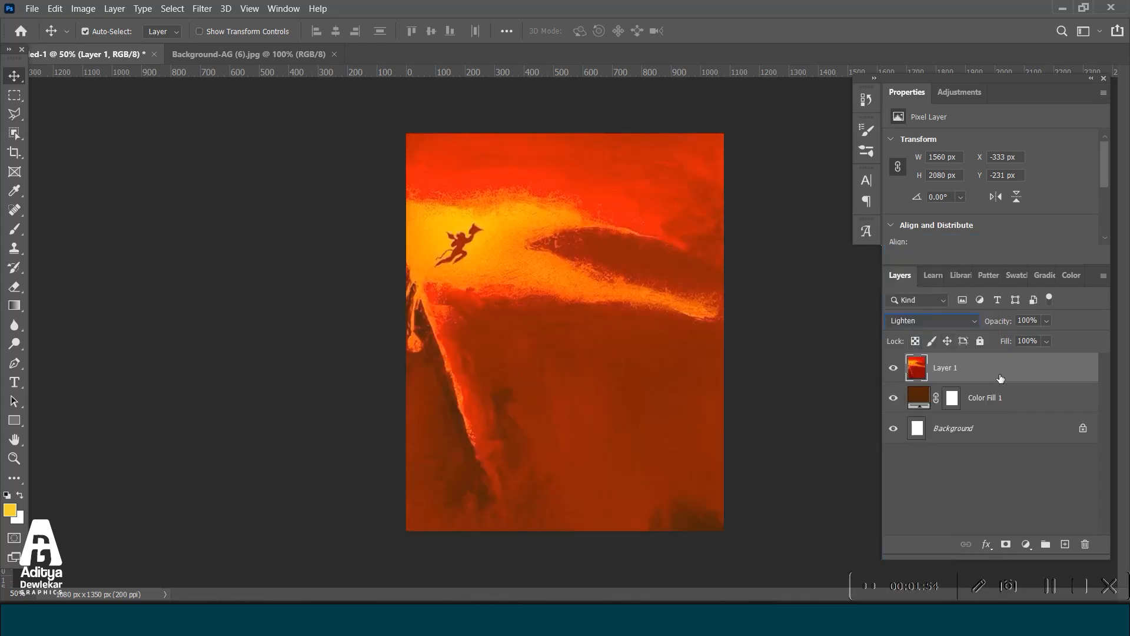
click(1006, 545)
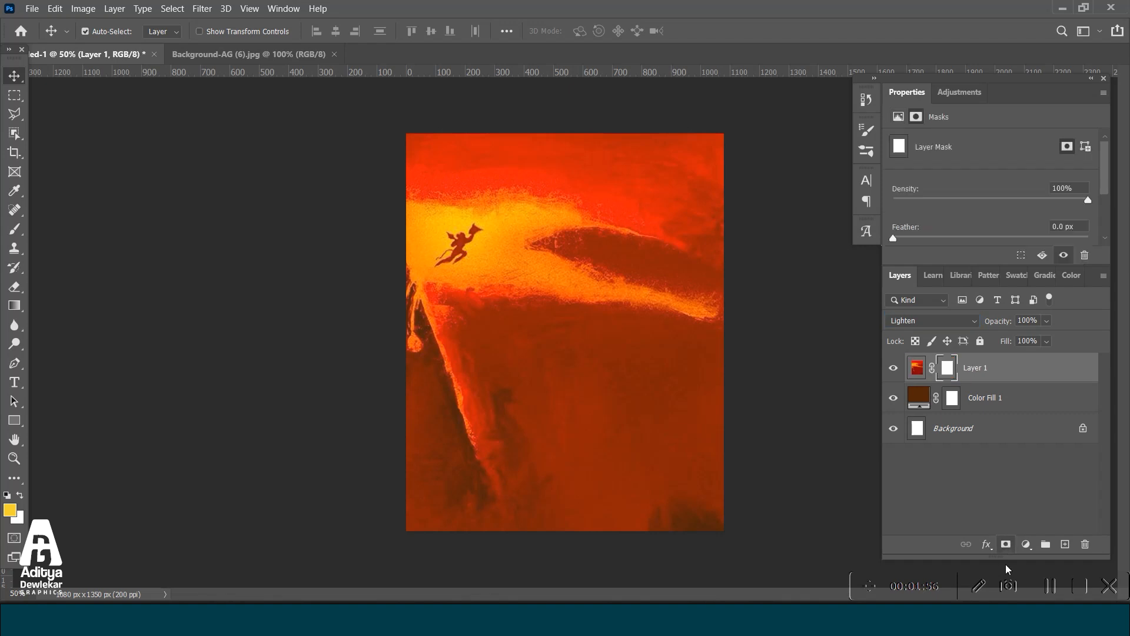
key(ctrl+i)
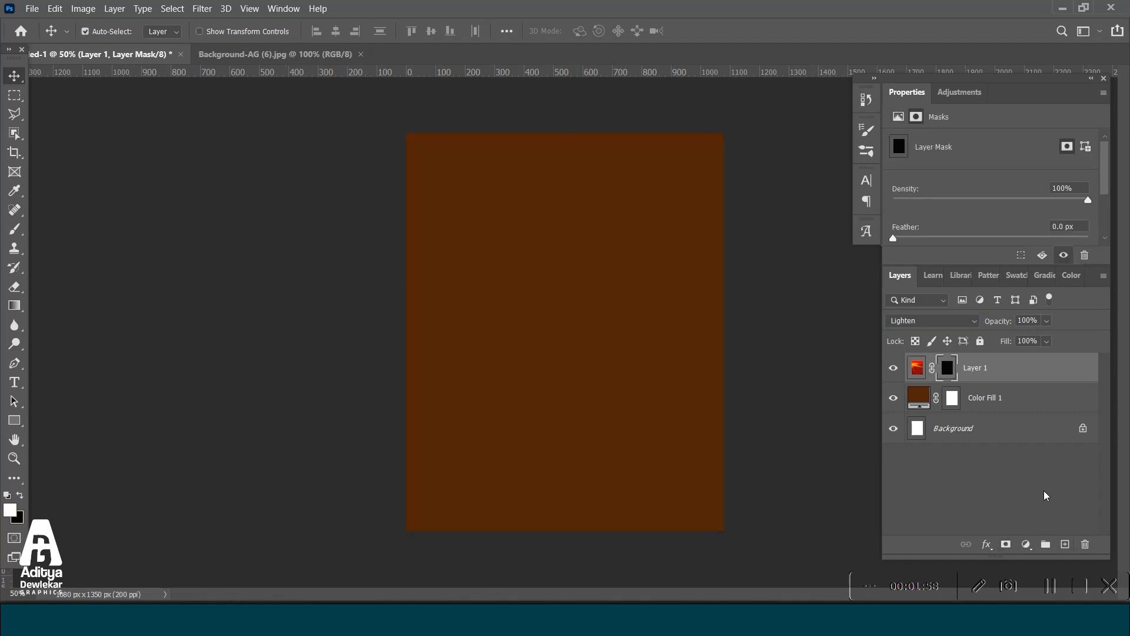
Paint white on the layer mask with a 1700 px rough-edged brush to reveal the red image in the canvas's upper left area.
click(14, 229)
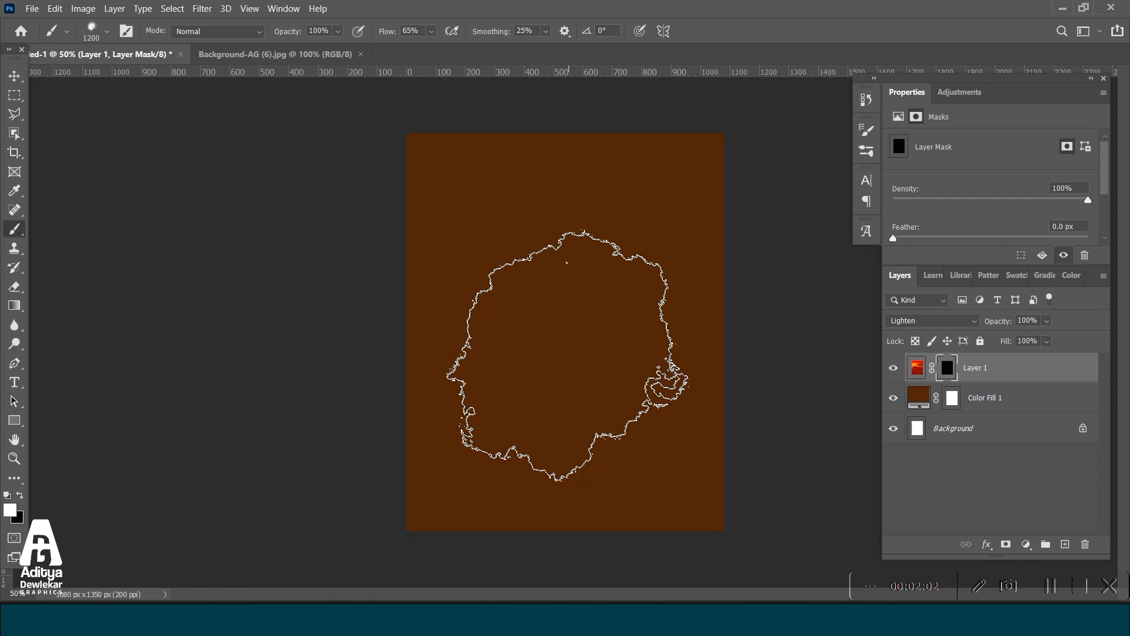
key(bracketright)
key(bracketright)
key(bracketright)
key(bracketright)
key(bracketright)
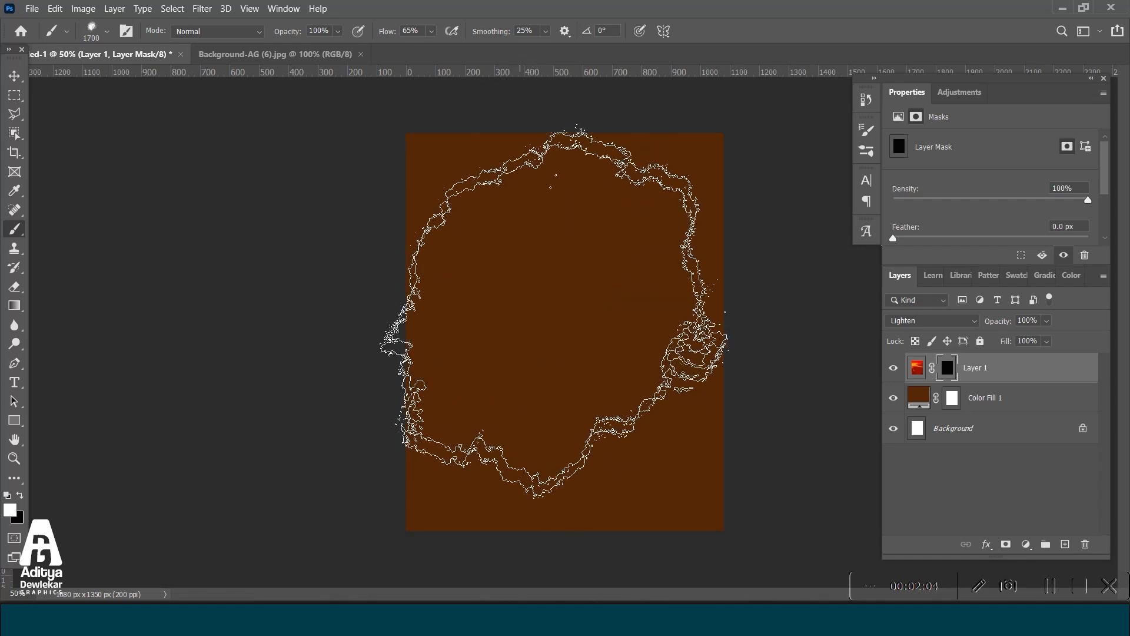
click(537, 313)
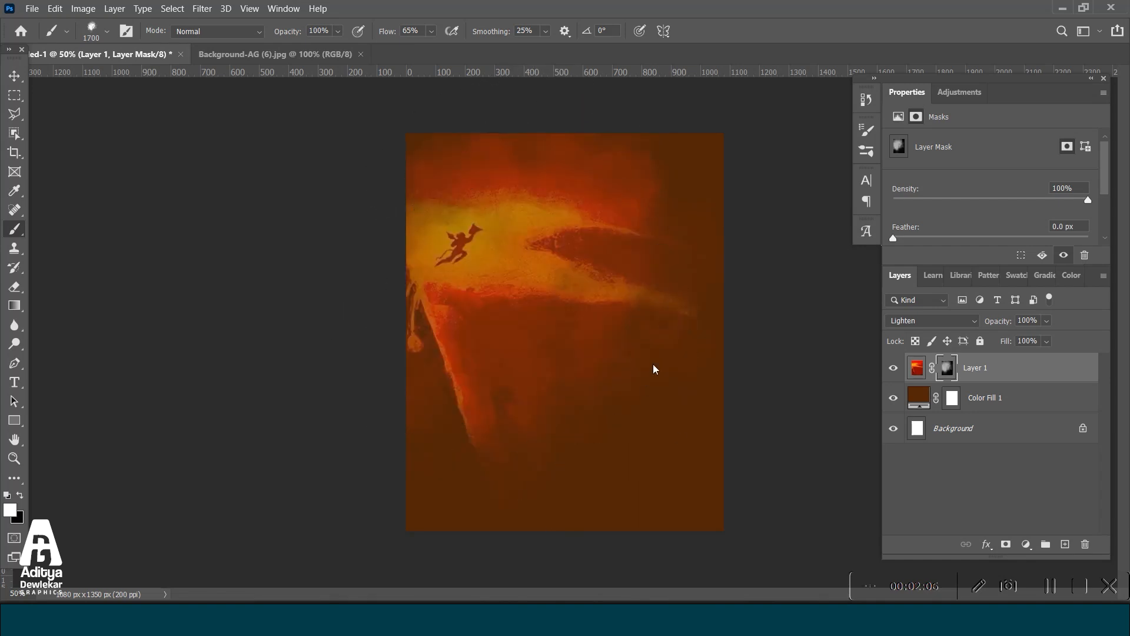
key(v)
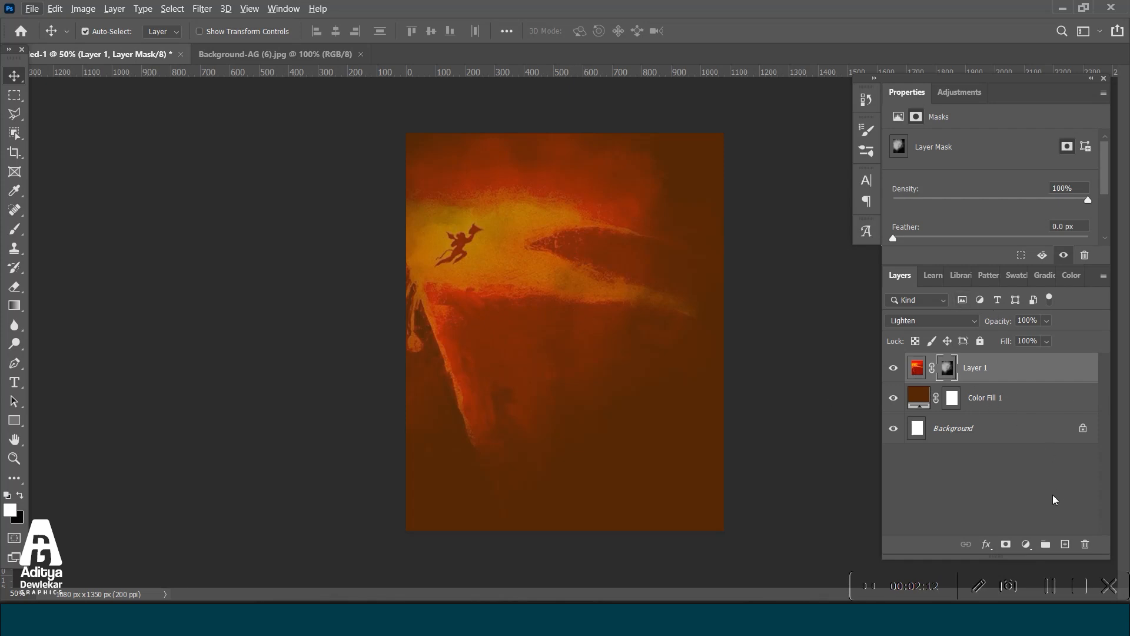
Add a new layer beneath the masked image and paint an orange-yellow #f6ba2b glow over its upper area with the 1700 px brush.
click(1070, 548)
drag(1019, 376, 1001, 412)
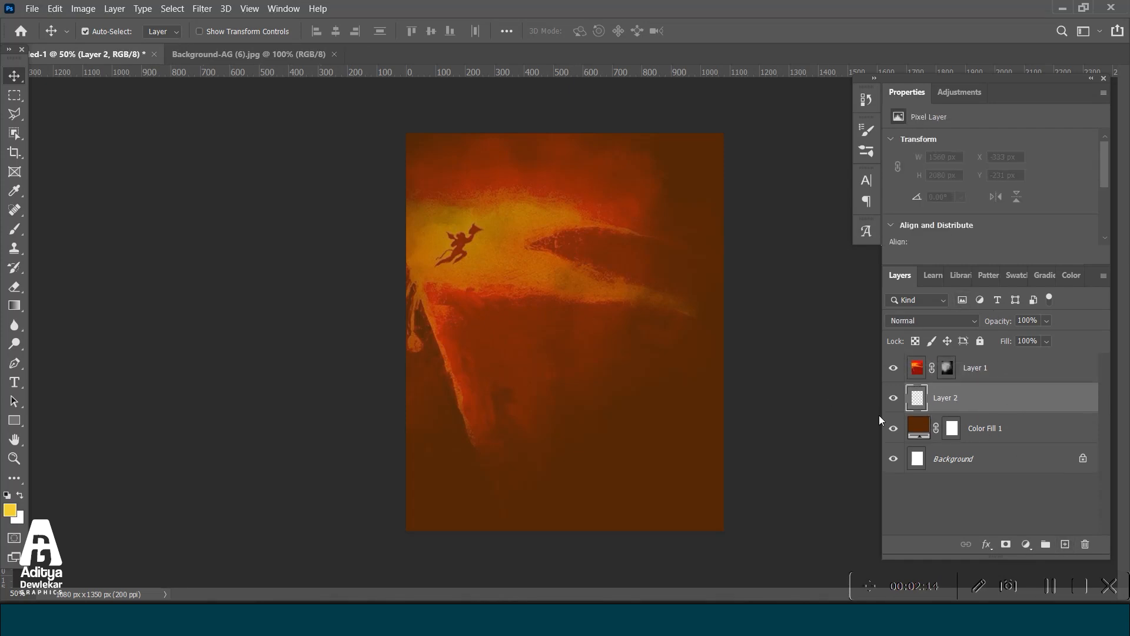
click(15, 228)
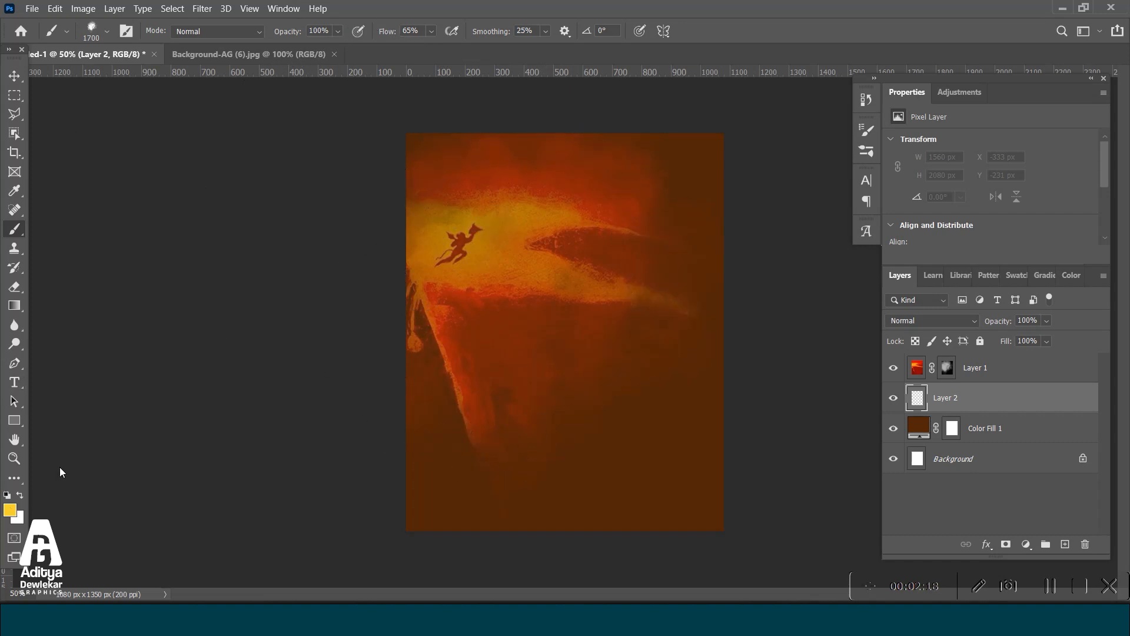
click(9, 510)
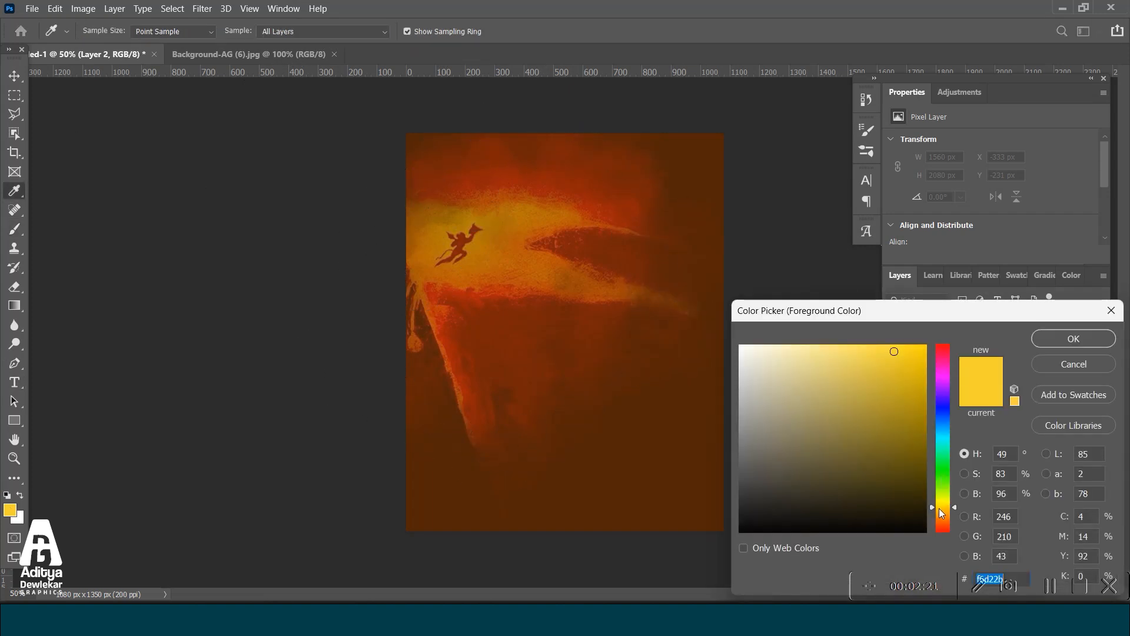
drag(938, 507, 942, 511)
click(1059, 341)
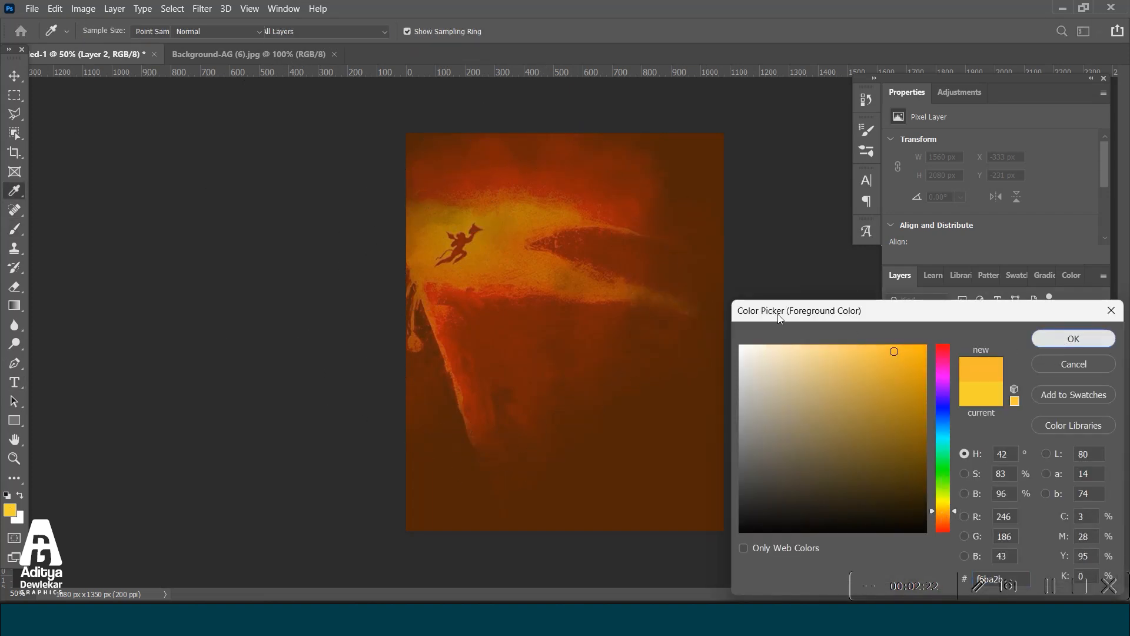
click(552, 269)
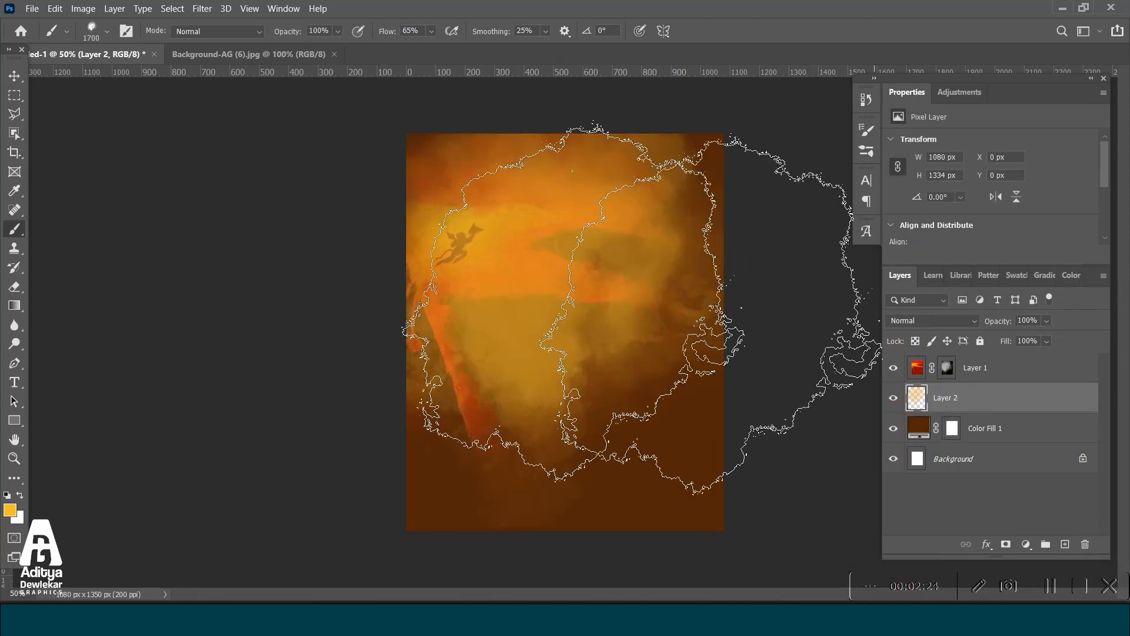
Set the painted glow layer's blend mode to Overlay and move it above the masked red image layer.
click(921, 321)
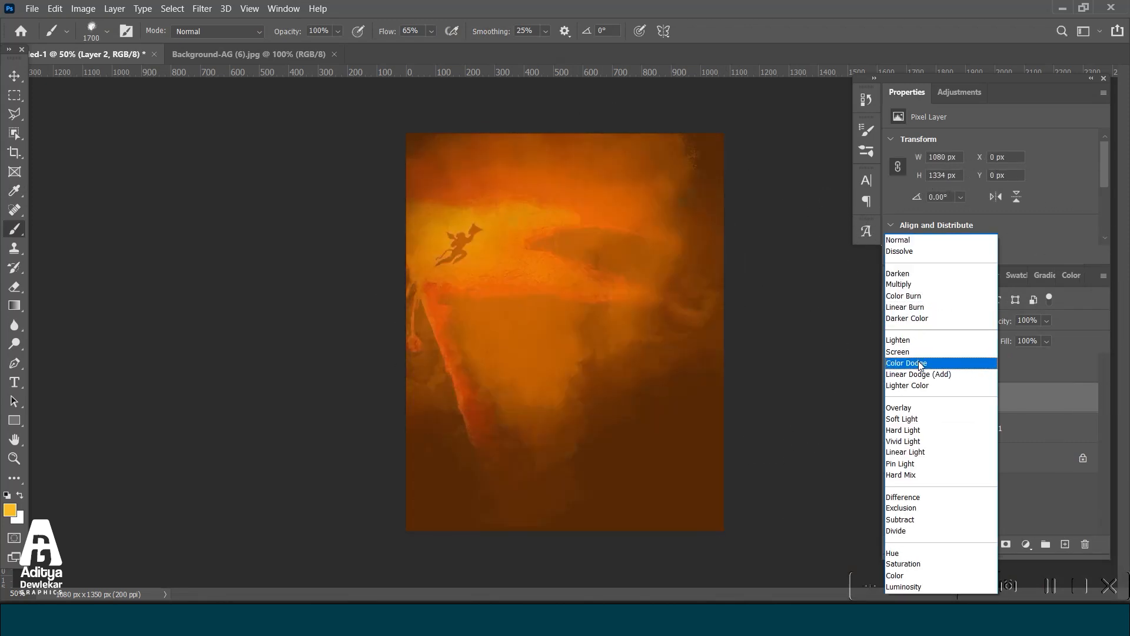
click(939, 408)
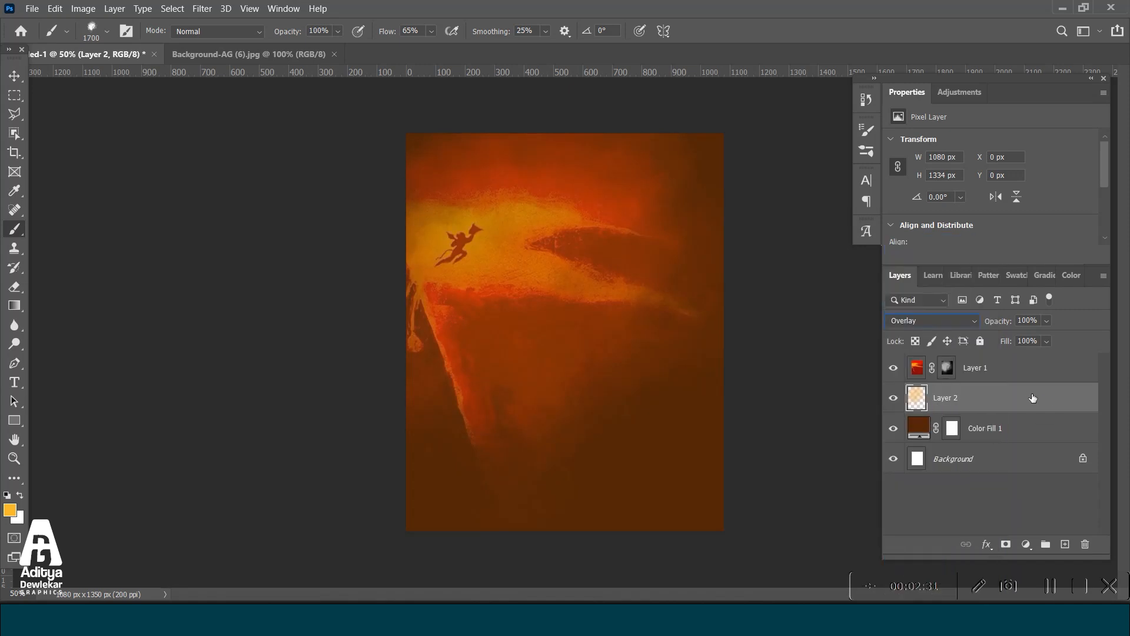
drag(1027, 398, 1025, 365)
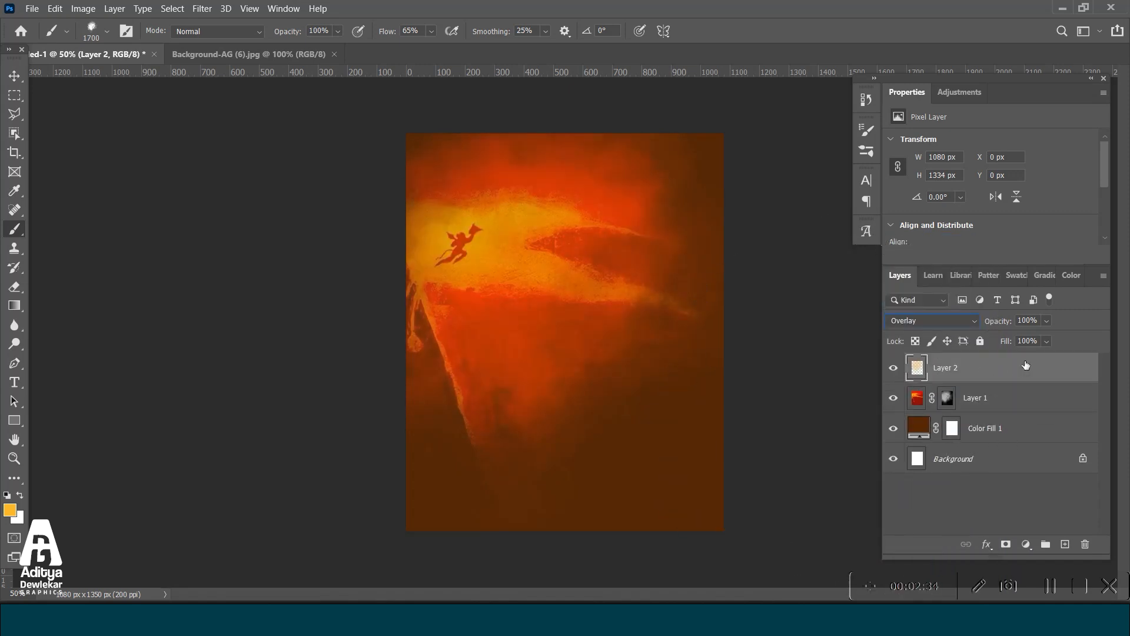
Open the image Painting Image- AG (6) from the Painting folder inside Hanuman Images.
click(14, 75)
click(32, 8)
click(52, 36)
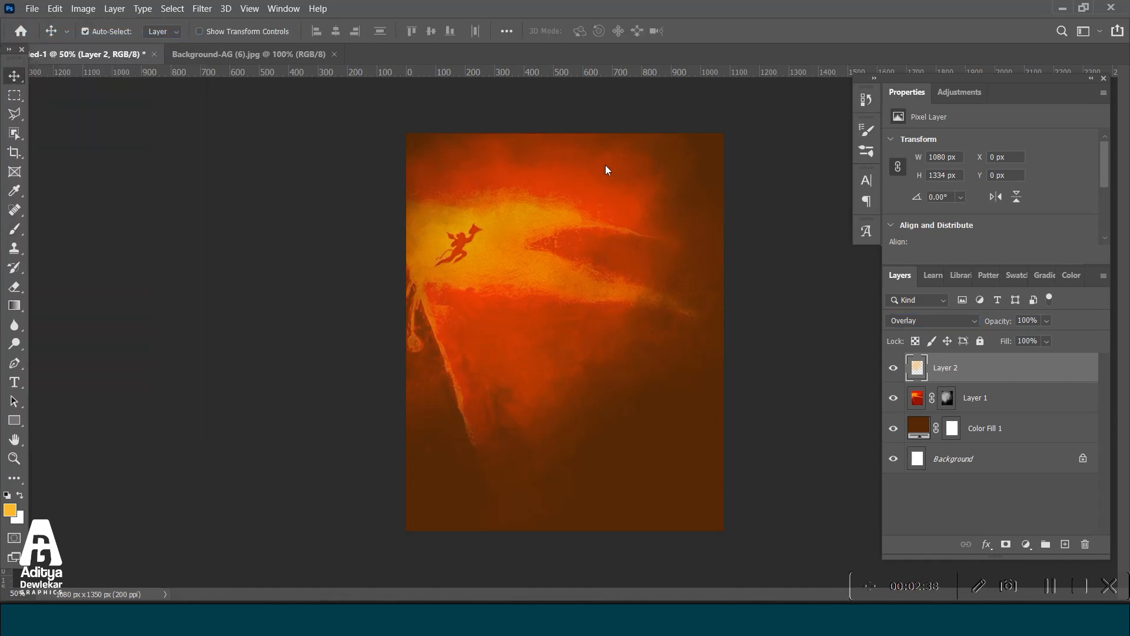
scroll(426, 188, down, 5)
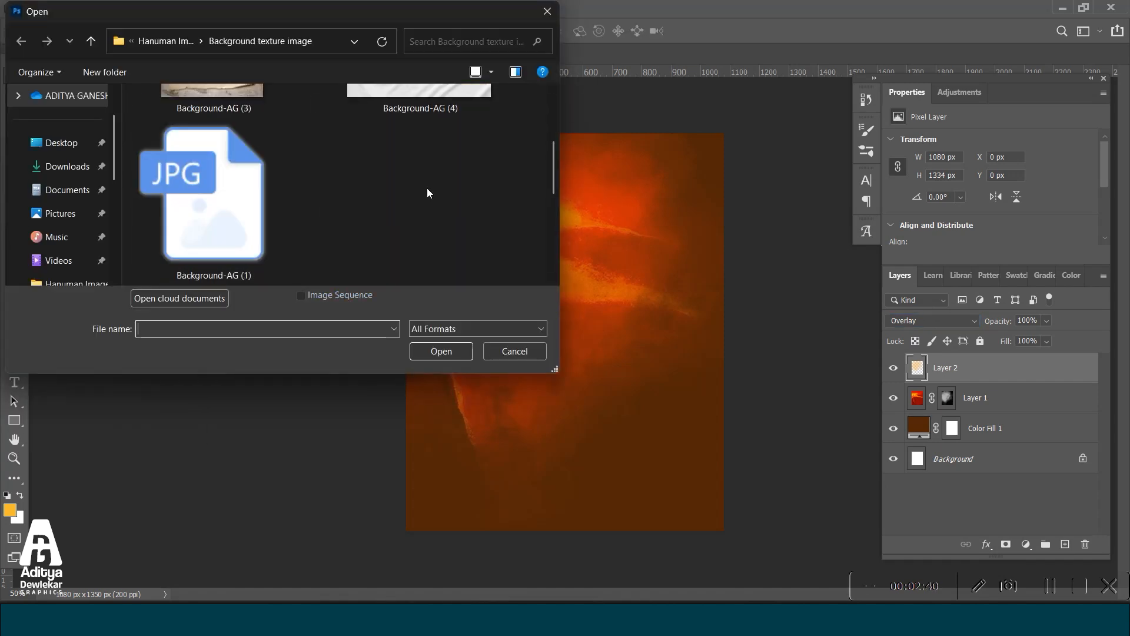
key(alt+Up)
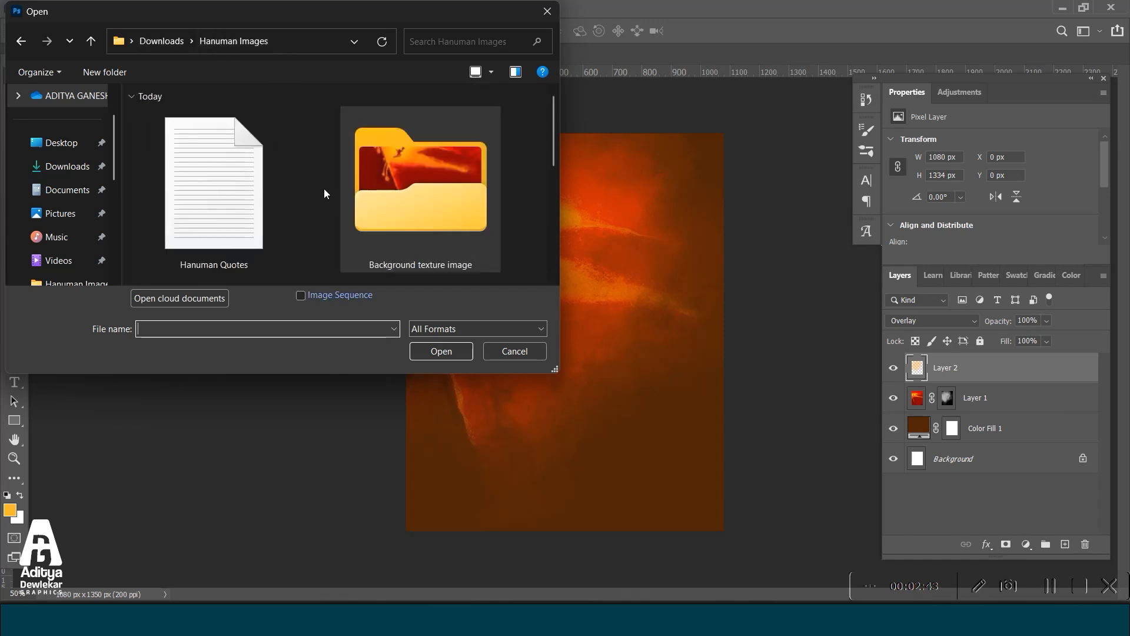
scroll(381, 169, down, 2)
double_click(239, 189)
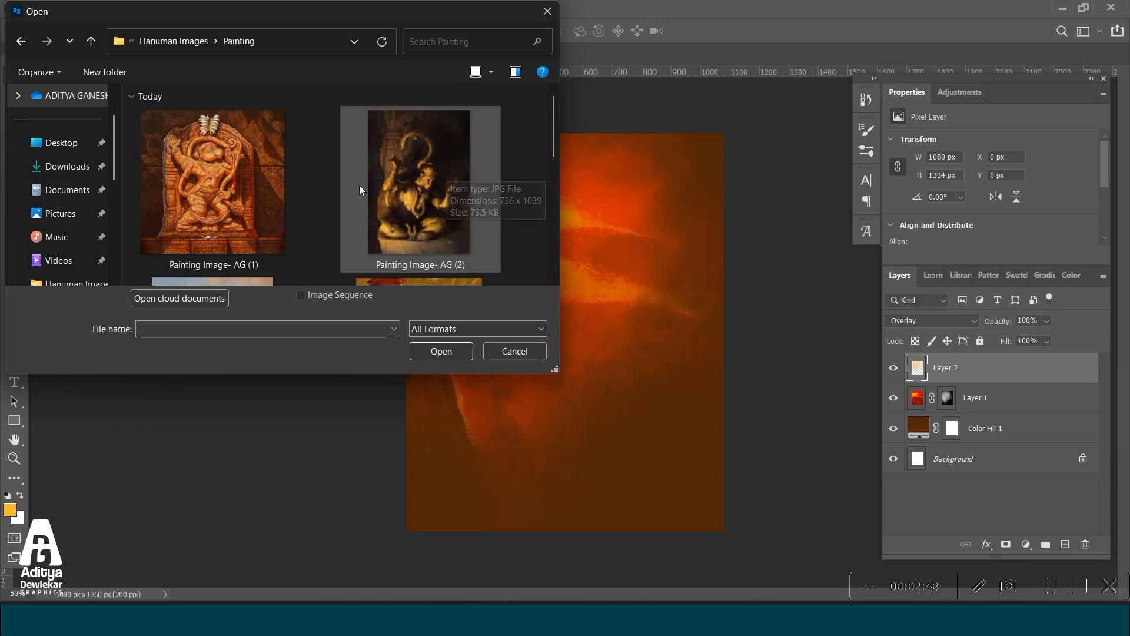
scroll(425, 177, down, 6)
scroll(432, 179, up, 2)
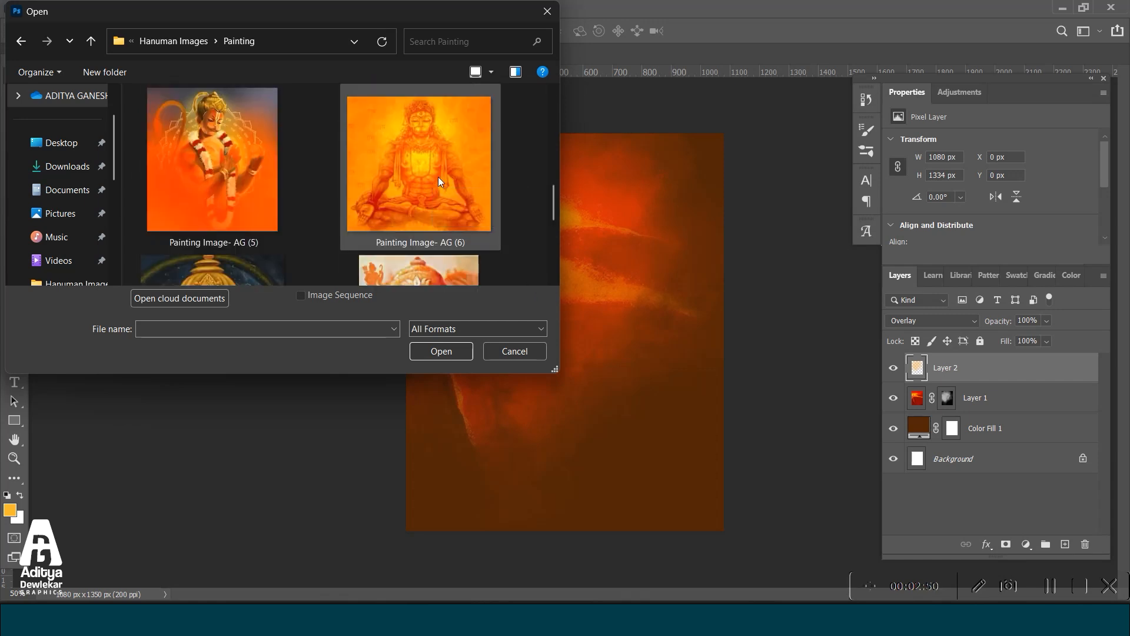
click(480, 170)
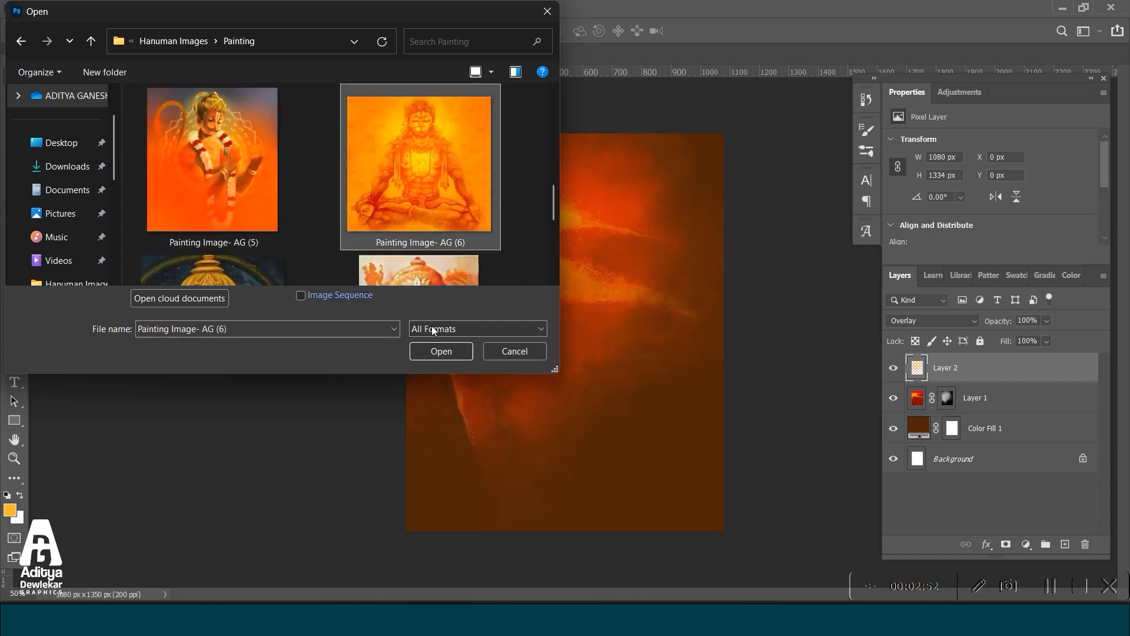
click(441, 351)
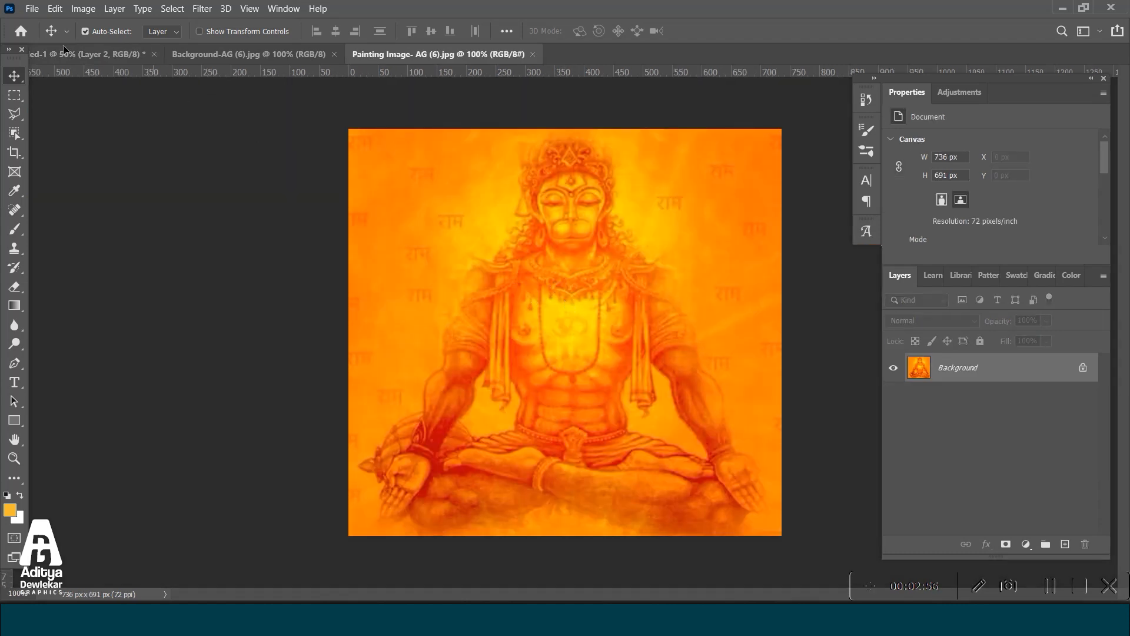
Bring the seated Hanuman painting into the poster document and scale it to about 198% so it covers the canvas.
drag(63, 50, 565, 269)
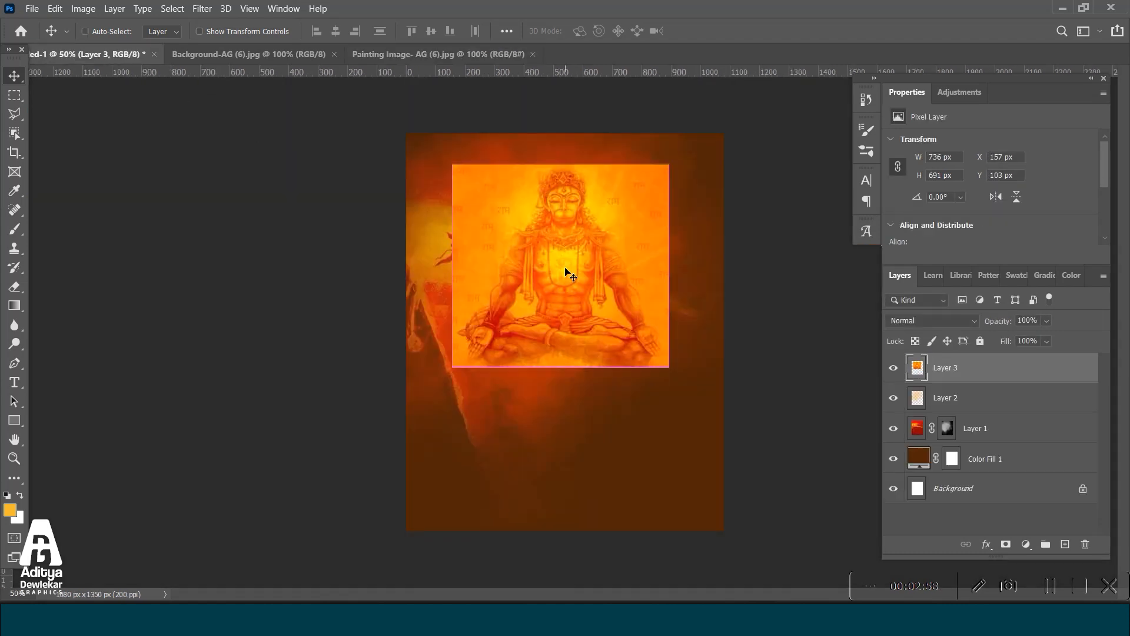
key(ctrl+t)
drag(669, 265, 864, 265)
drag(704, 380, 625, 441)
drag(580, 523, 580, 539)
drag(589, 484, 575, 487)
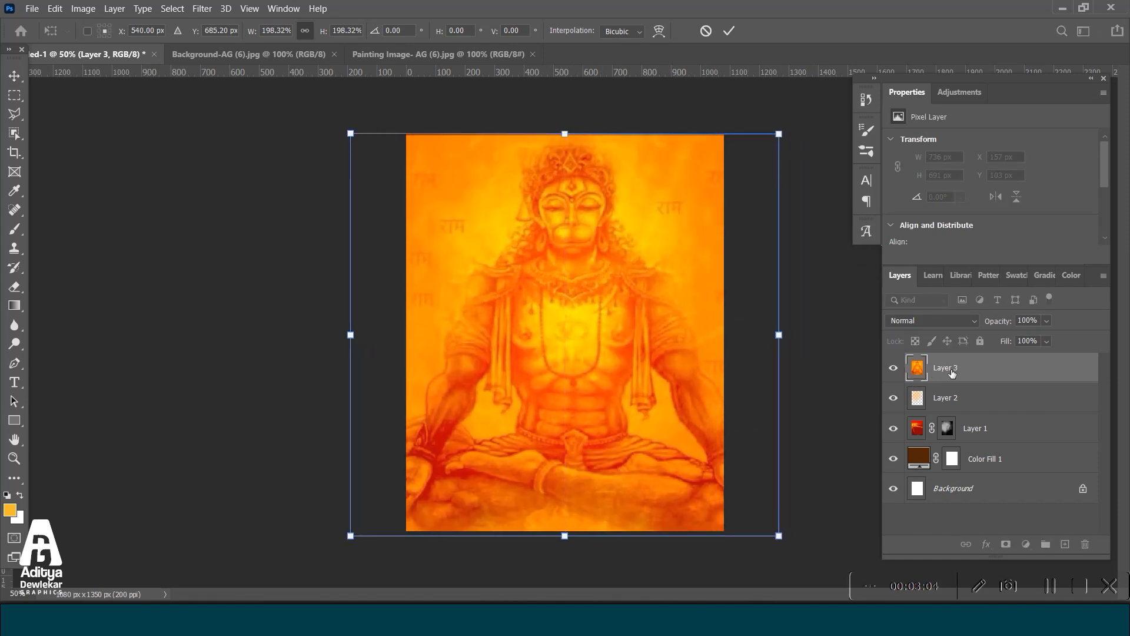
key(Return)
Set the Hanuman painting's blend mode to Linear Dodge (Add), move it below the glow layer and give it a black layer mask.
click(926, 320)
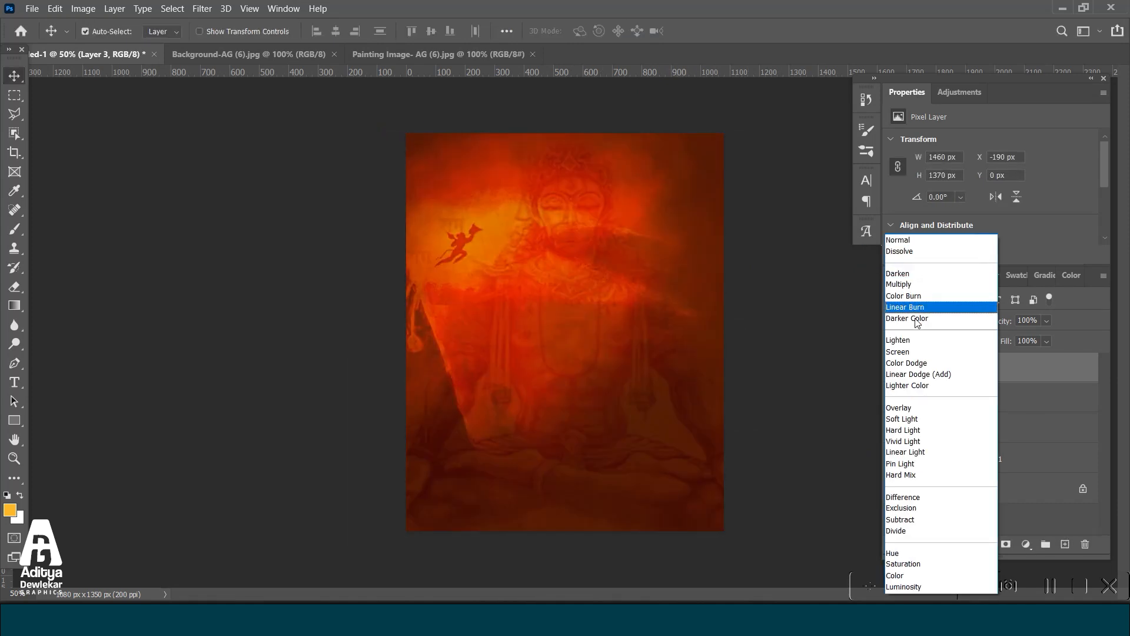
click(915, 374)
drag(992, 376, 982, 400)
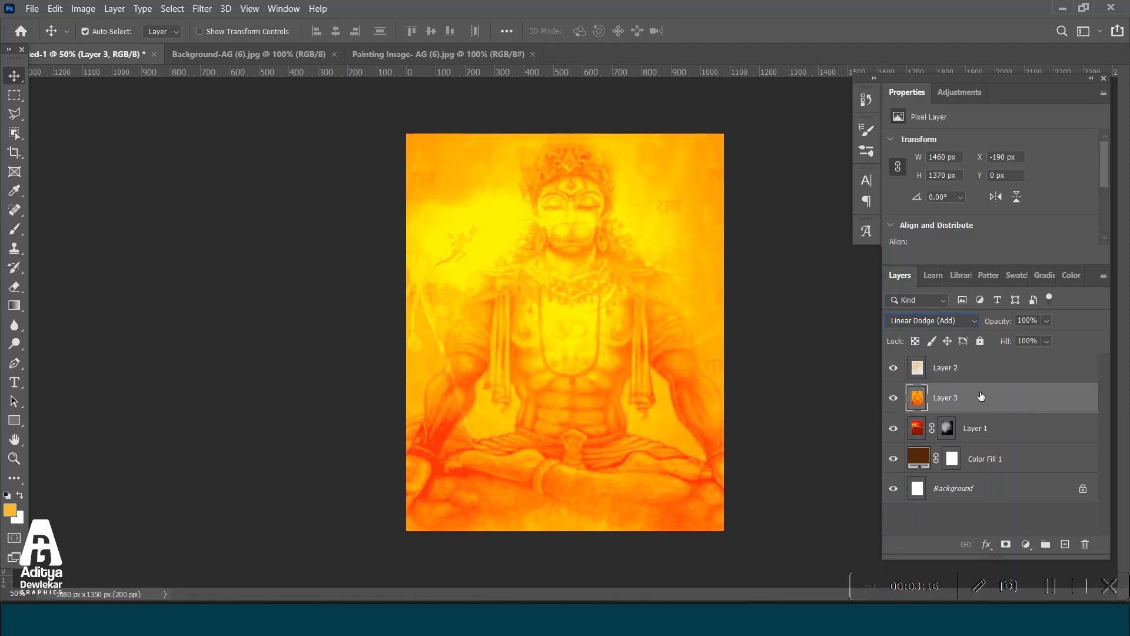
alt+click(1007, 547)
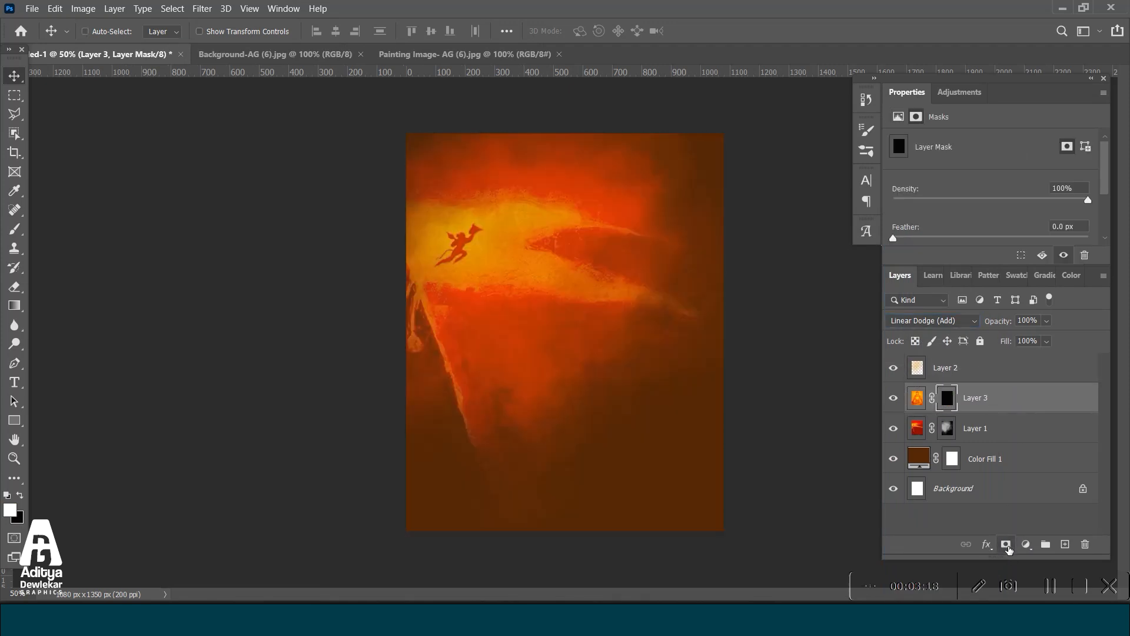
Paint white on the painting's mask with the 1700 px rough-edged brush to reveal Hanuman in the canvas's upper middle.
click(14, 230)
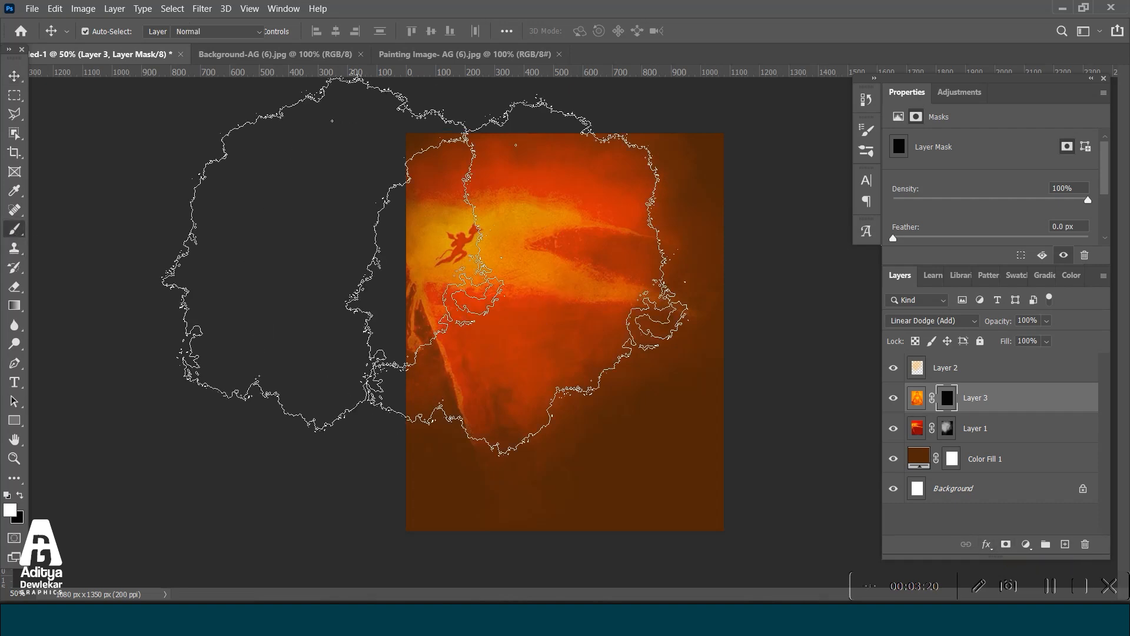
click(630, 414)
key(ctrl+z)
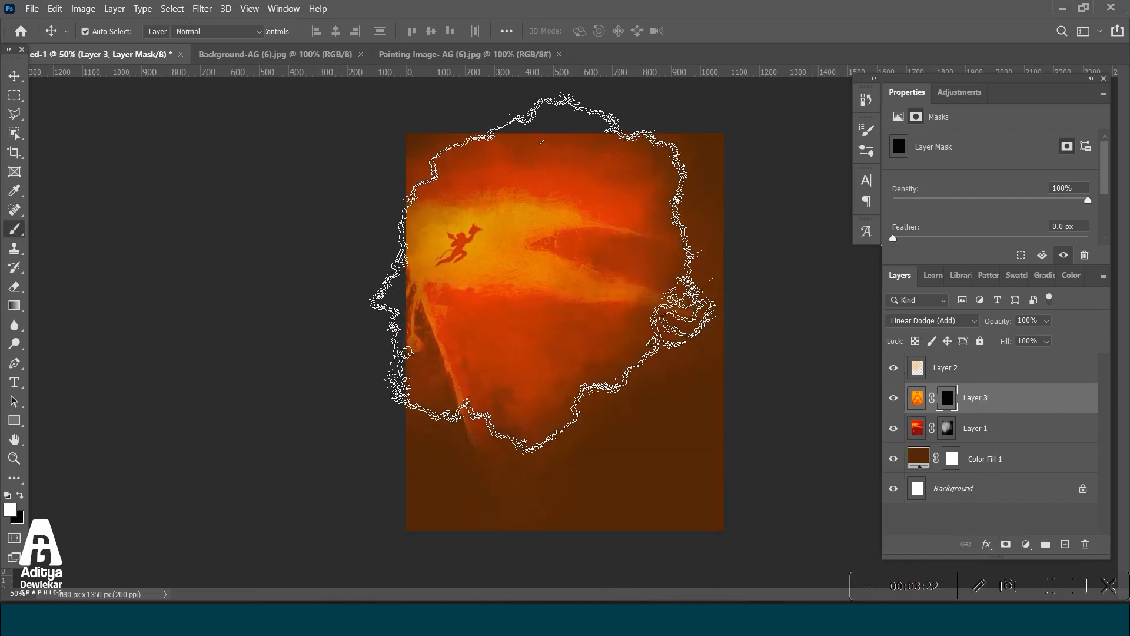
click(542, 273)
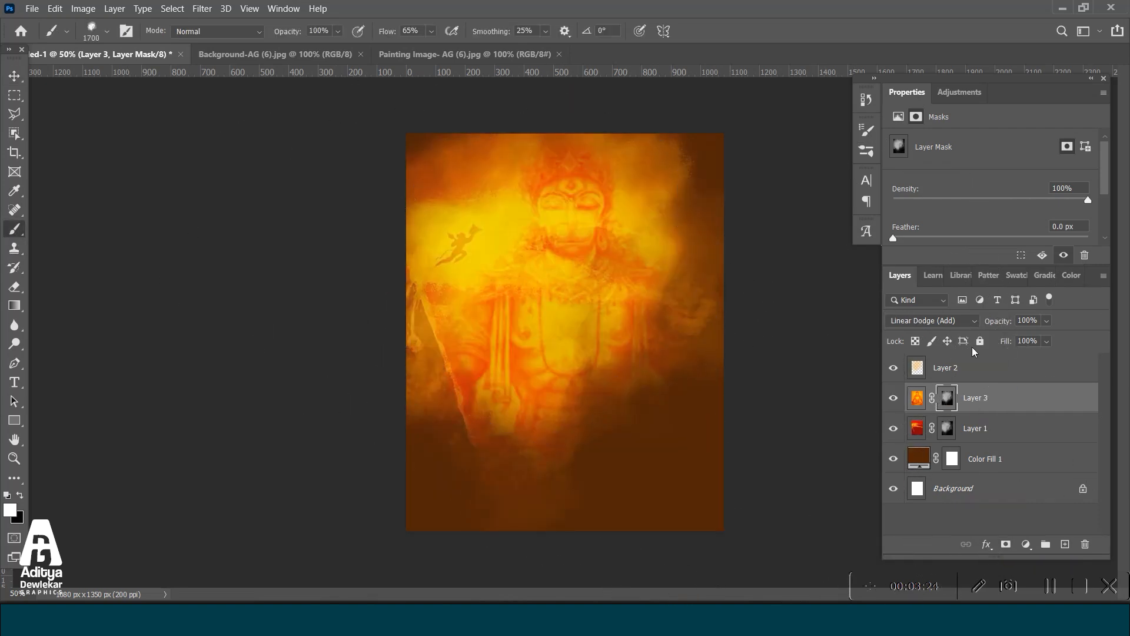
Move the red image layer above the Hanuman painting, shift it to the canvas's lower part and rotate it to -14.45°.
drag(979, 422, 997, 383)
key(ctrl+t)
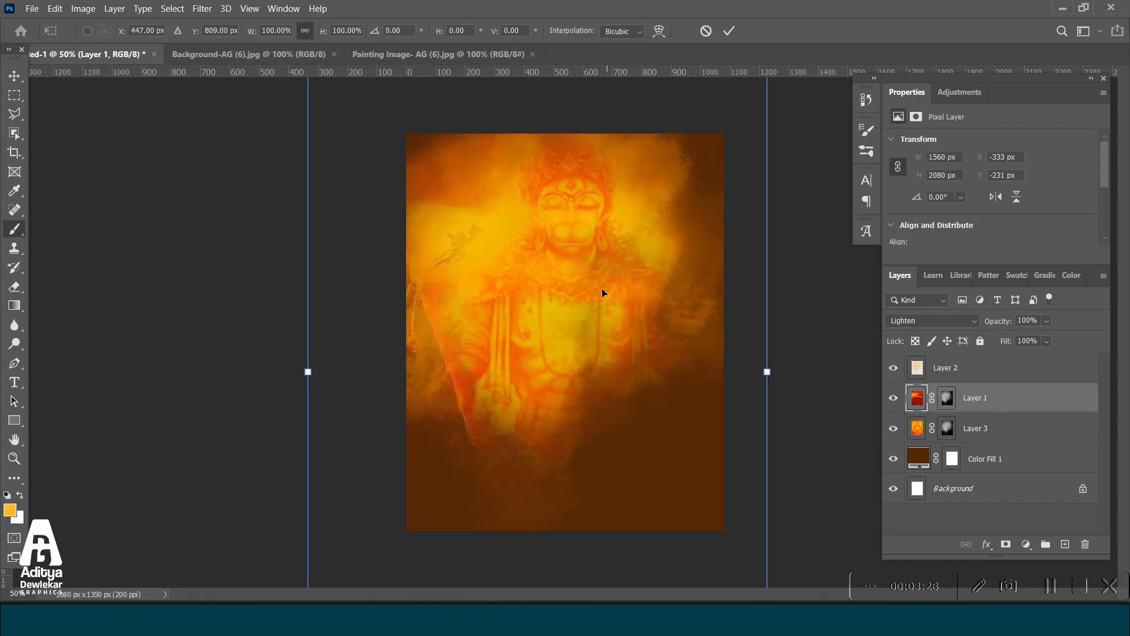
drag(621, 288, 576, 467)
drag(703, 198, 683, 176)
drag(686, 378, 741, 367)
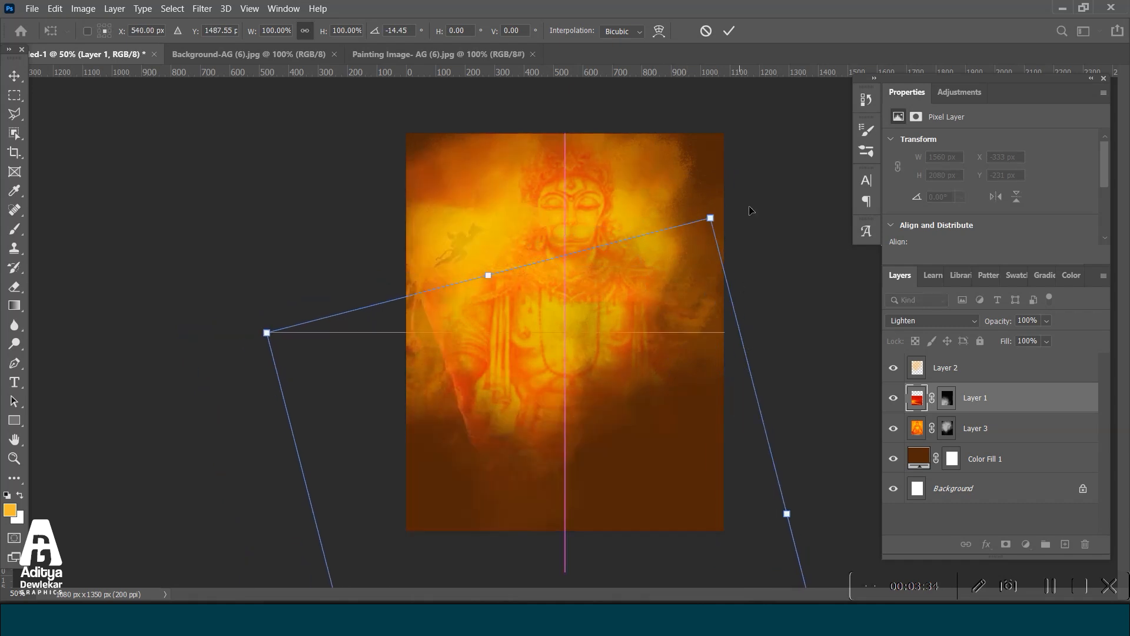
click(730, 30)
Add a layer above the brown color fill and brush sampled dark brown #532202 over the canvas's upper left area.
key(b)
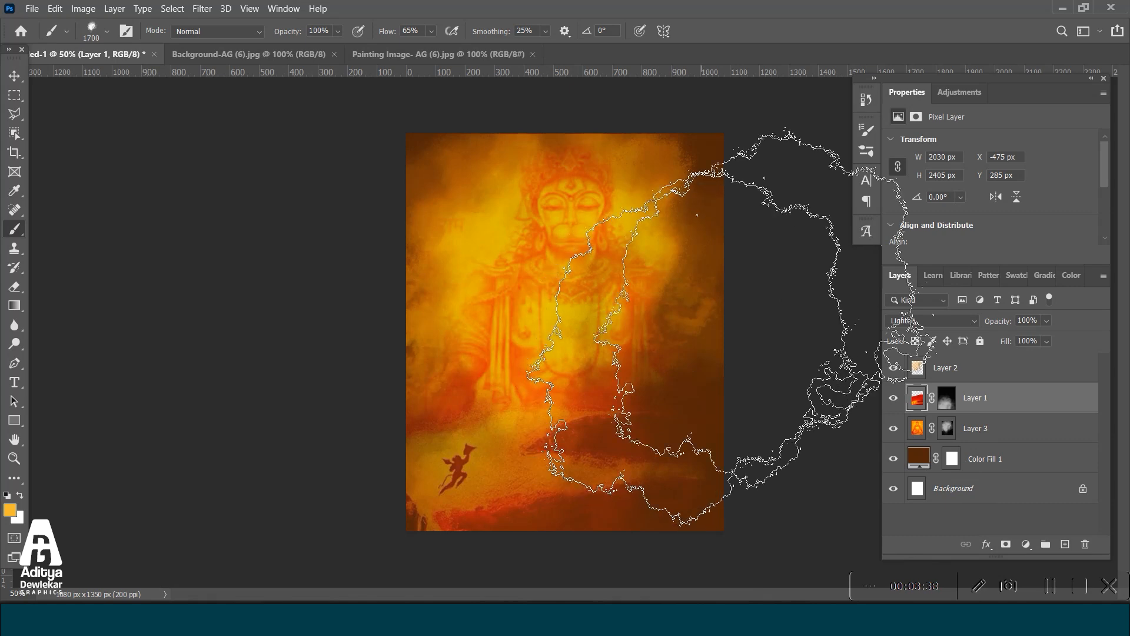
click(1035, 466)
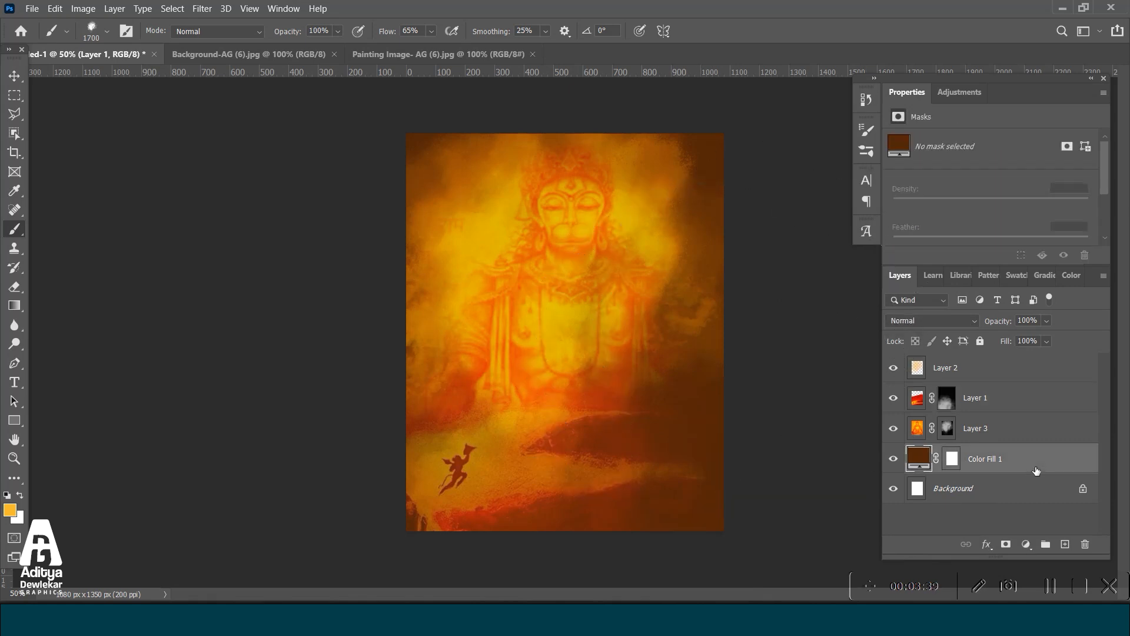
click(1065, 544)
alt+click(714, 474)
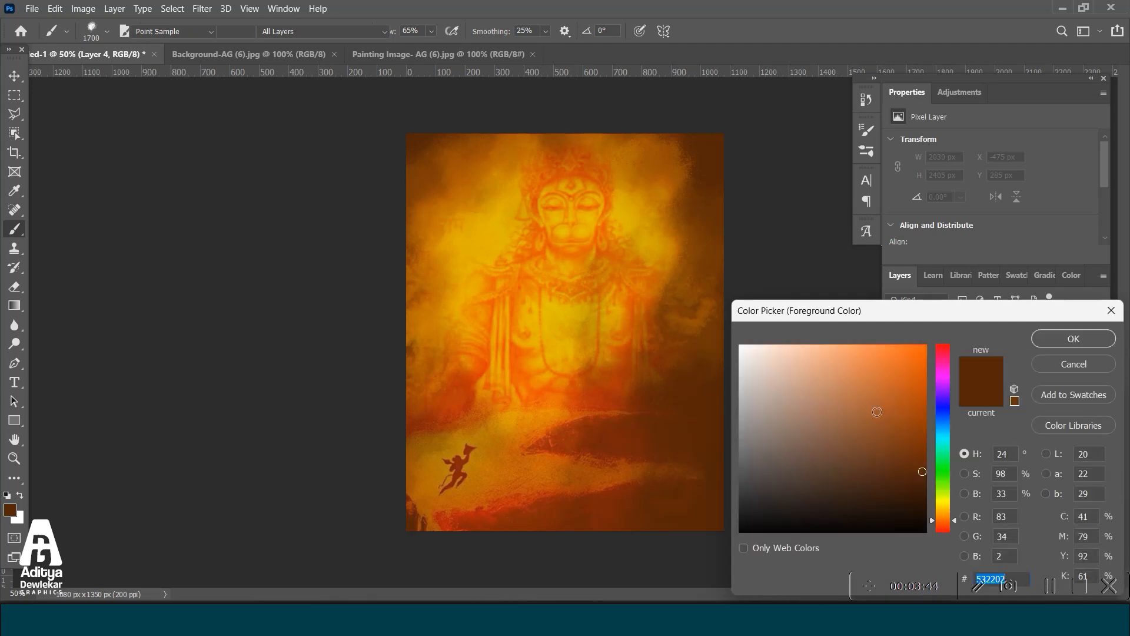
click(1072, 338)
key(b)
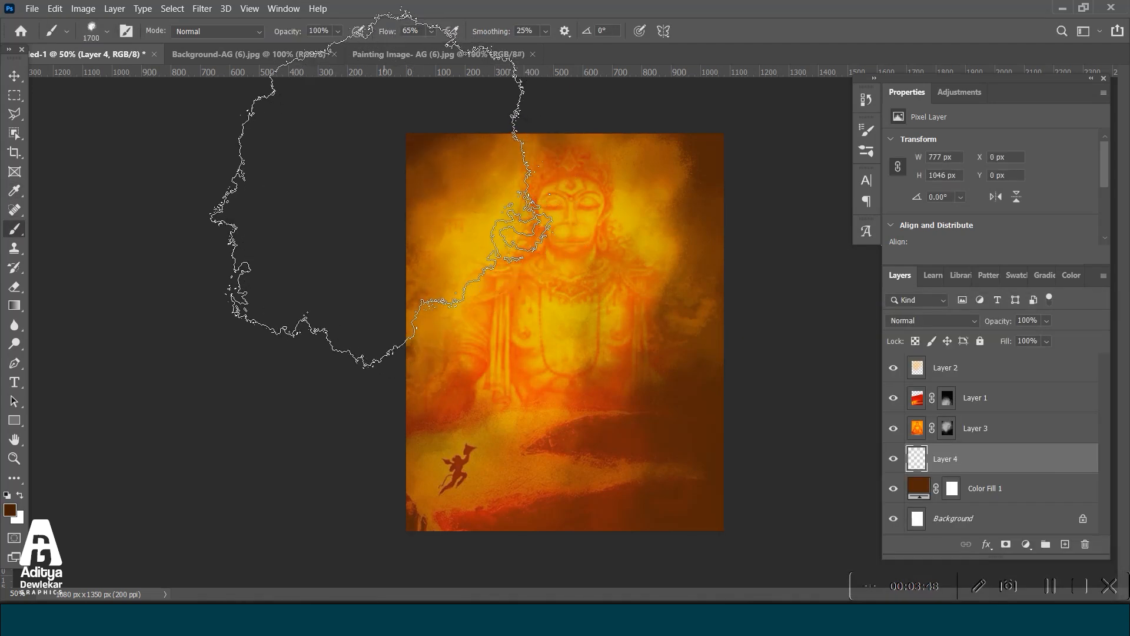
Add a layer above the Hanuman painting and brush dark brown over the edges of the glow around the figure.
click(975, 427)
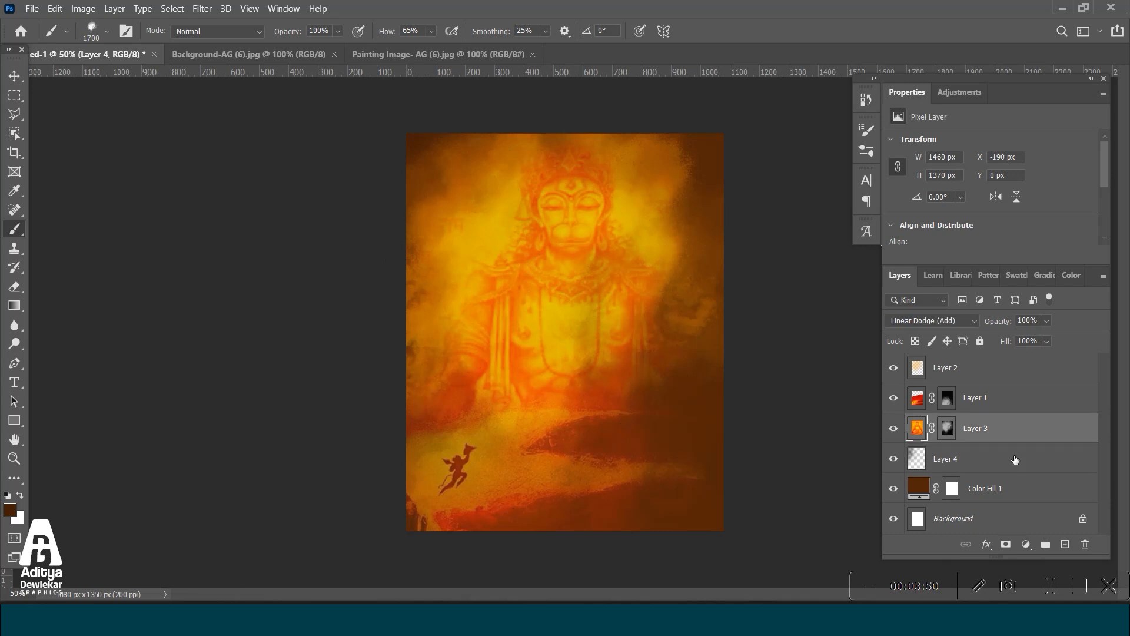
click(1065, 544)
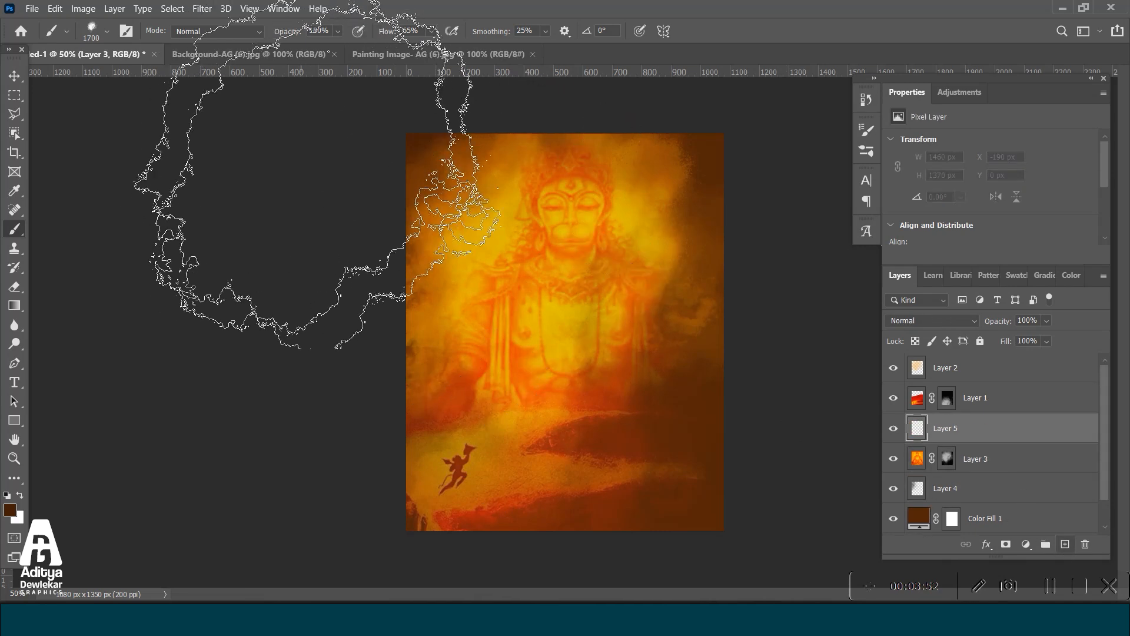
drag(362, 237, 367, 291)
mouse_move(598, 236)
mouse_down()
mouse_move(765, 315)
mouse_move(900, 230)
mouse_move(735, 430)
mouse_move(583, 447)
mouse_move(700, 453)
mouse_move(842, 215)
mouse_move(316, 345)
mouse_move(245, 212)
mouse_up()
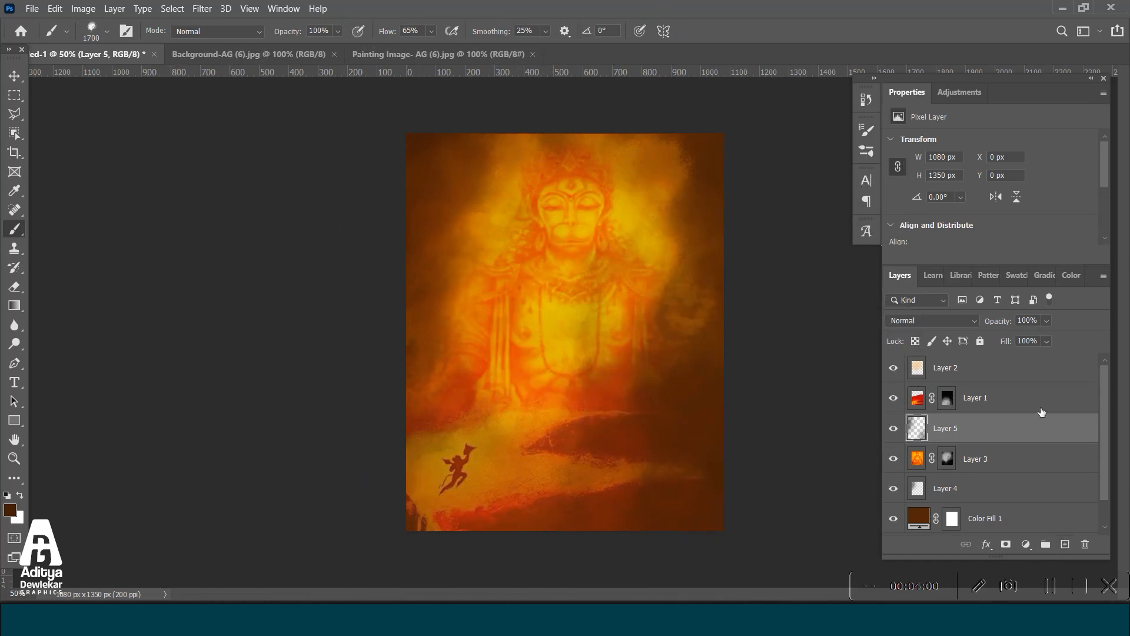
Lower the Hanuman painting layer's opacity to 66%.
click(1022, 460)
click(1046, 322)
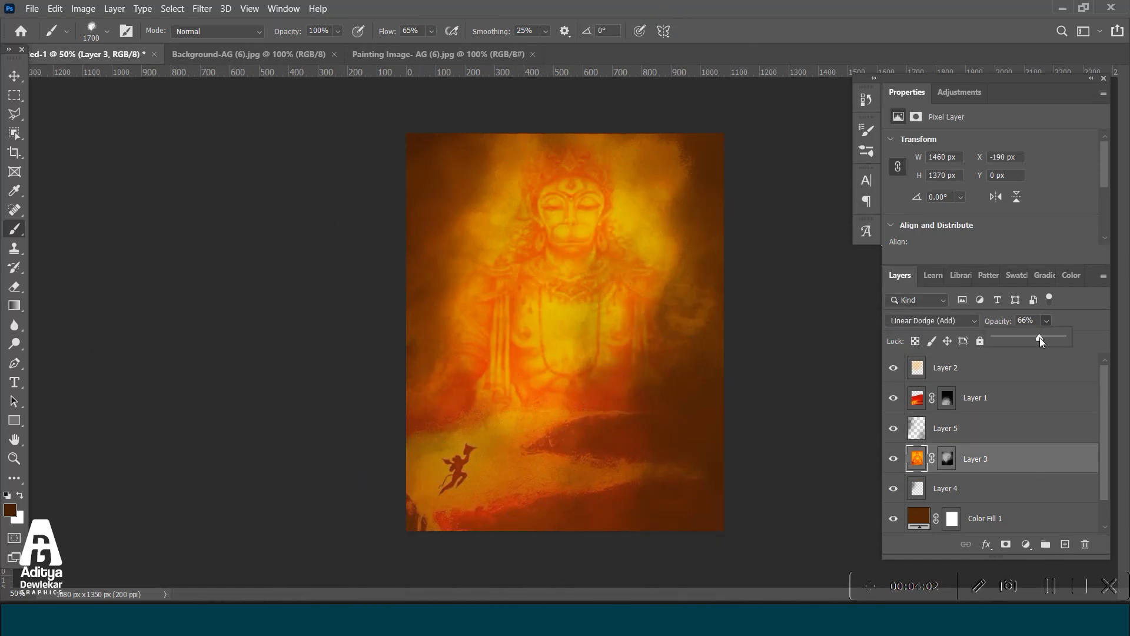
click(1040, 338)
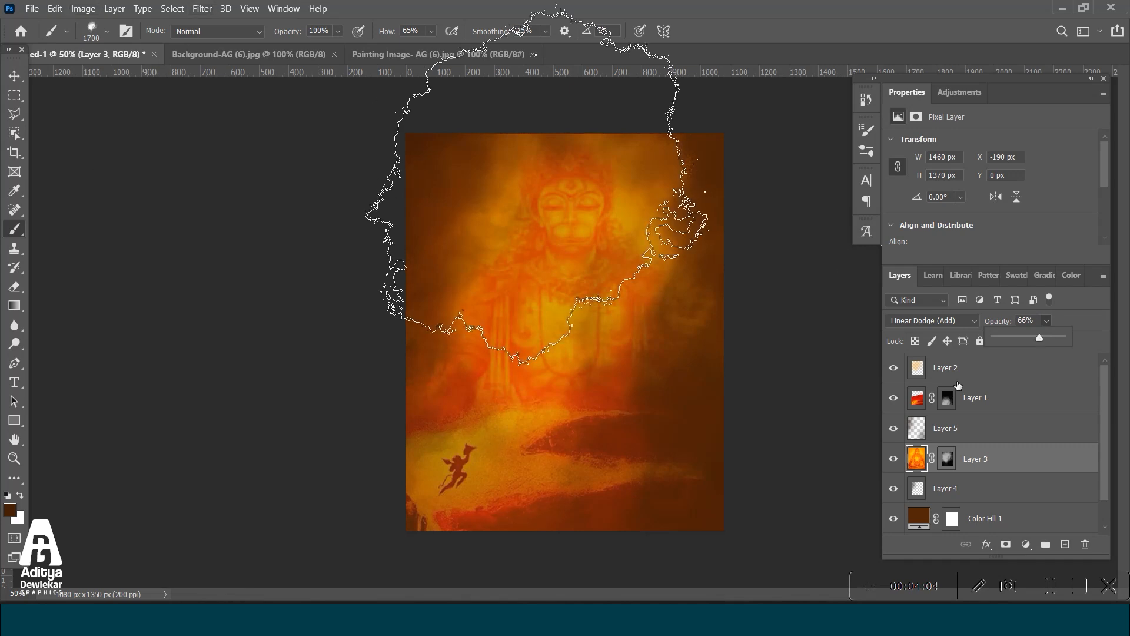
click(201, 8)
click(558, 221)
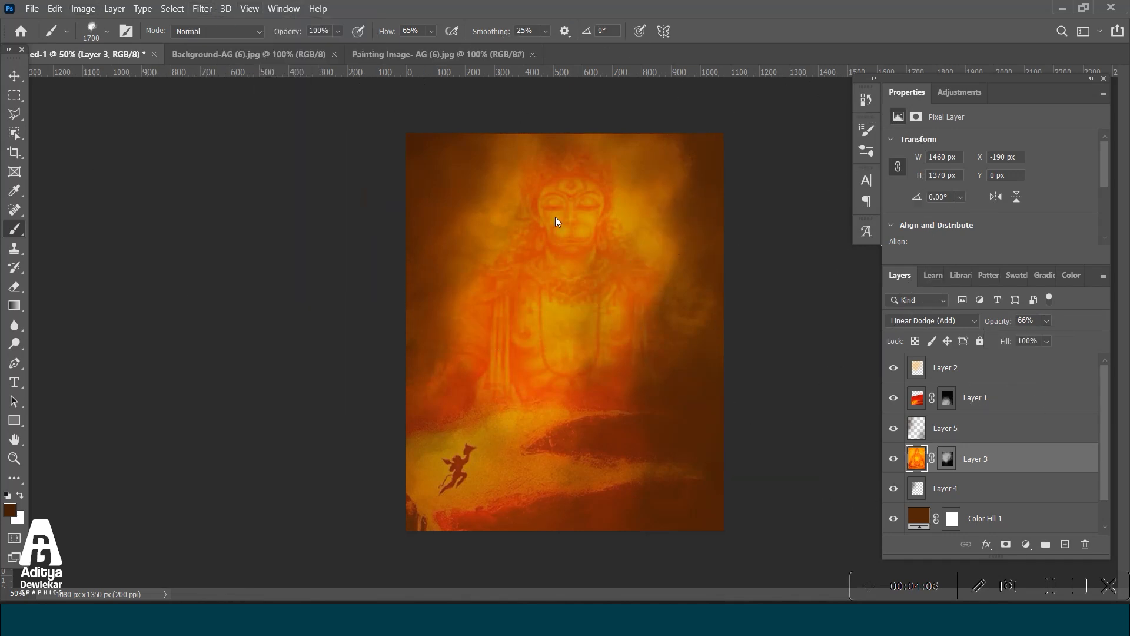
Distort the red image layer with a Medium-size Ripple filter and lower its opacity to 82%.
click(992, 400)
click(202, 8)
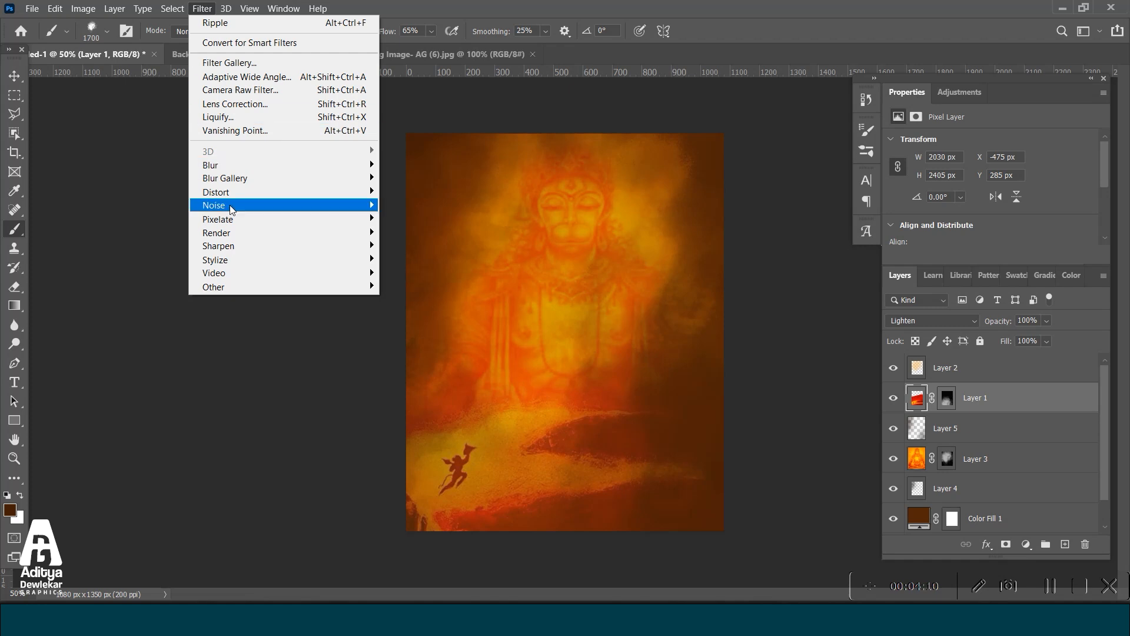
mouse_move(236, 192)
click(412, 233)
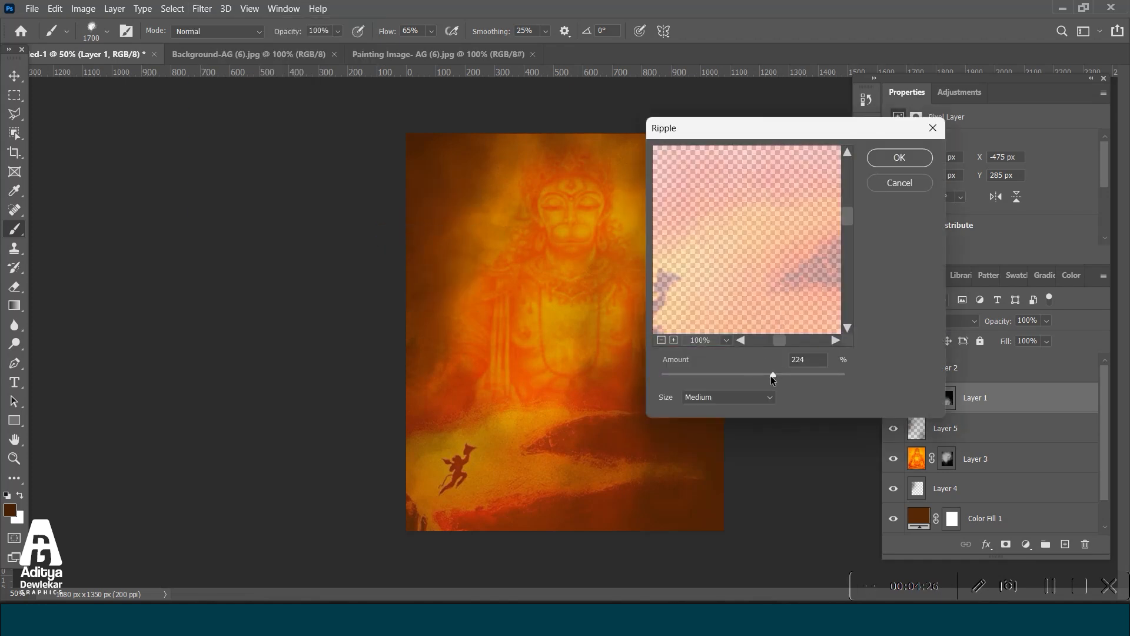
drag(782, 376, 785, 375)
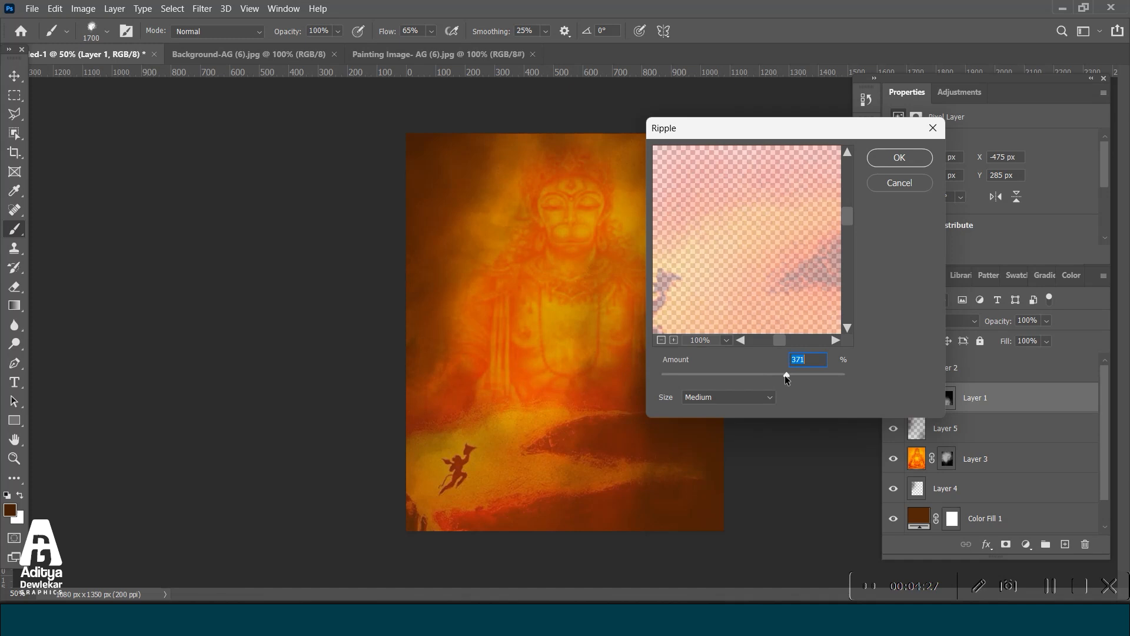
click(895, 157)
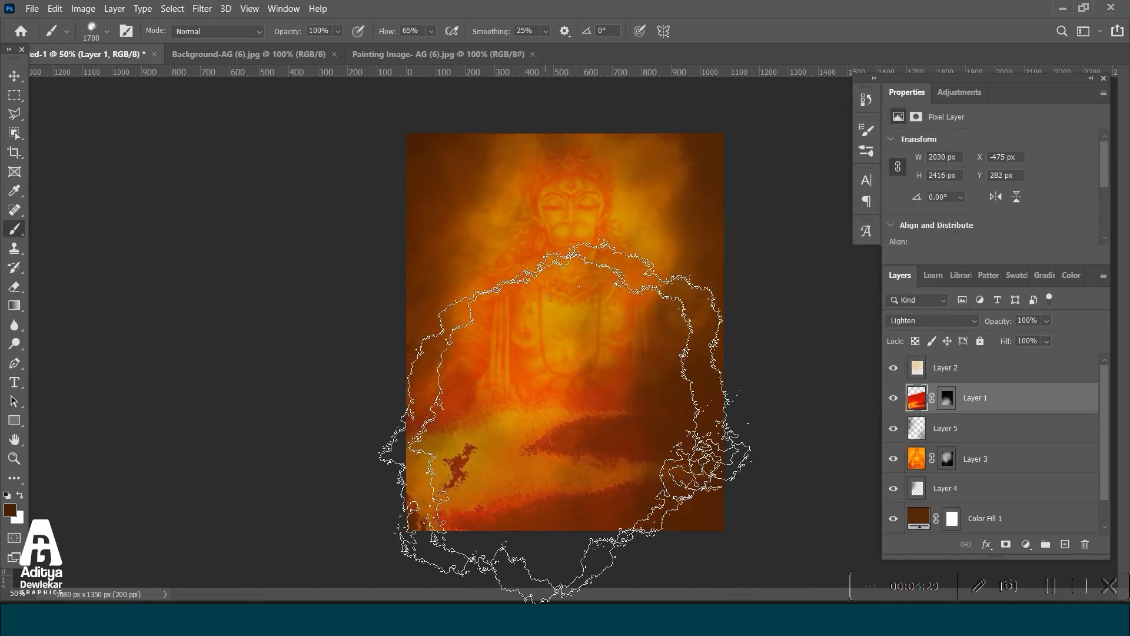
click(1045, 339)
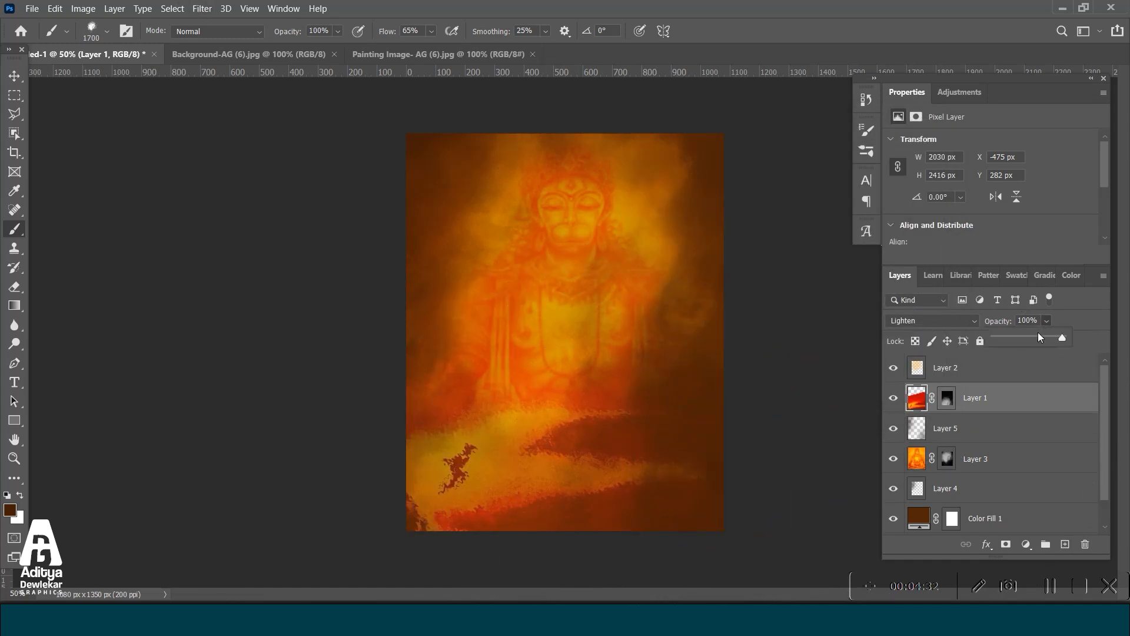
drag(1050, 339, 1050, 339)
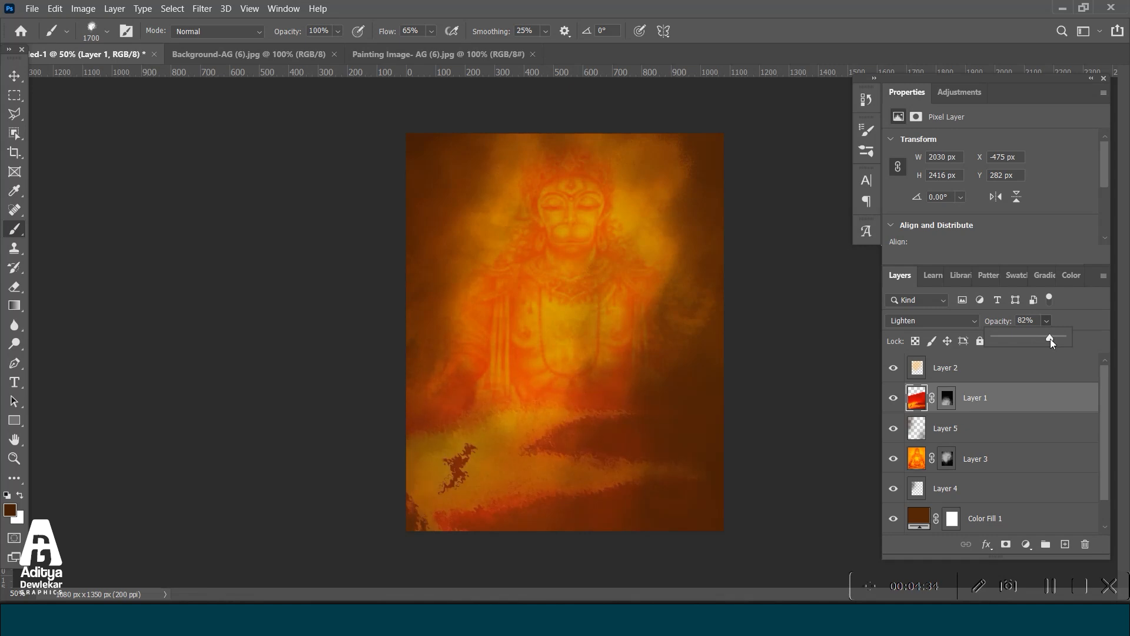
Open the Background-AG (1) texture from the Background texture image folder, continuing without its embedded ICC profile.
click(30, 9)
click(62, 38)
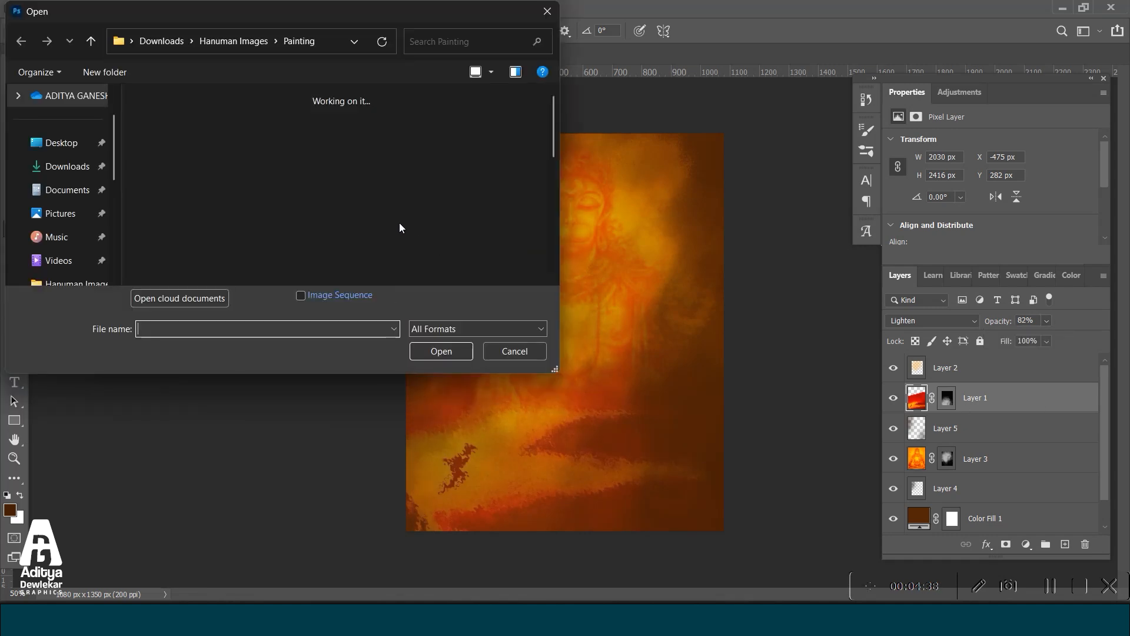
click(196, 41)
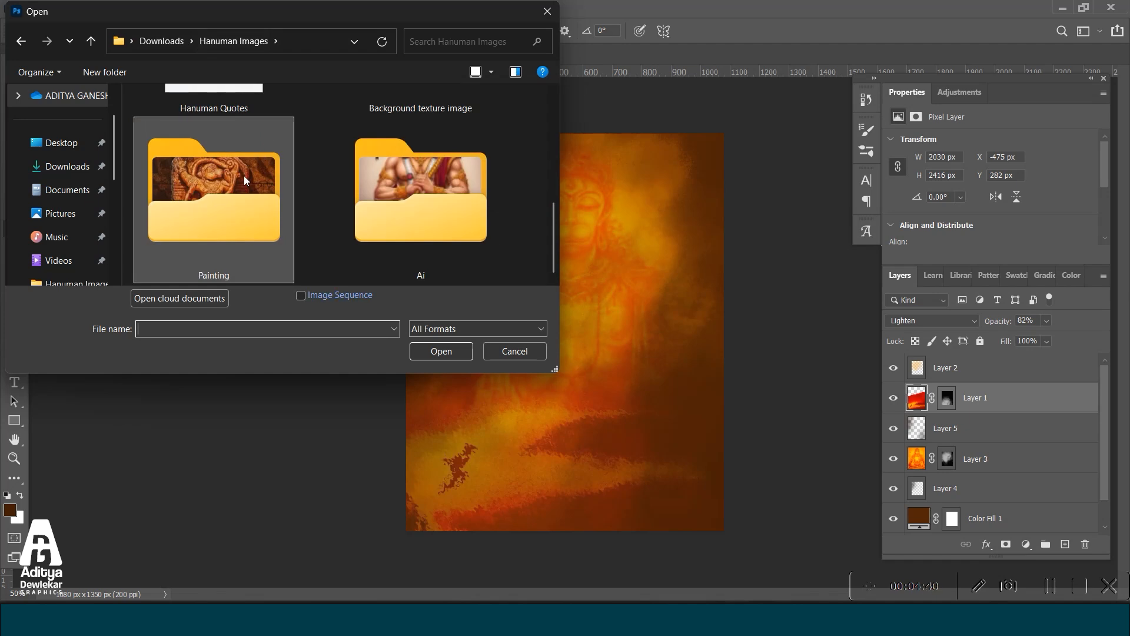
scroll(244, 175, up, 3)
double_click(450, 206)
scroll(364, 210, down, 3)
scroll(330, 207, up, 2)
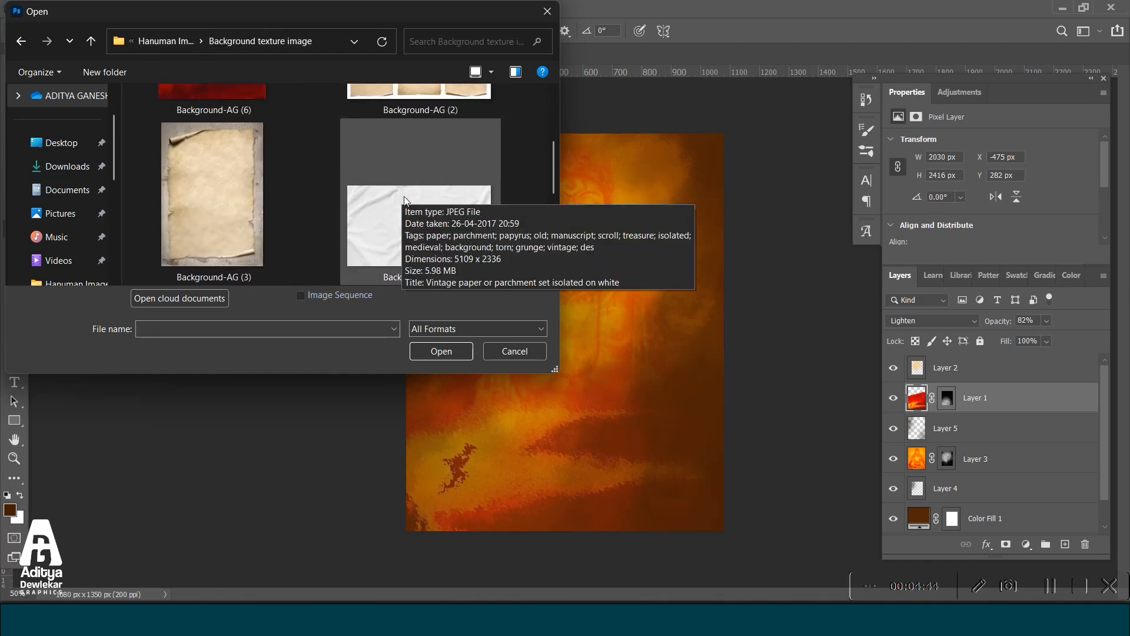
scroll(384, 206, down, 3)
scroll(384, 211, down, 1)
scroll(383, 209, up, 1)
scroll(386, 206, down, 1)
click(277, 244)
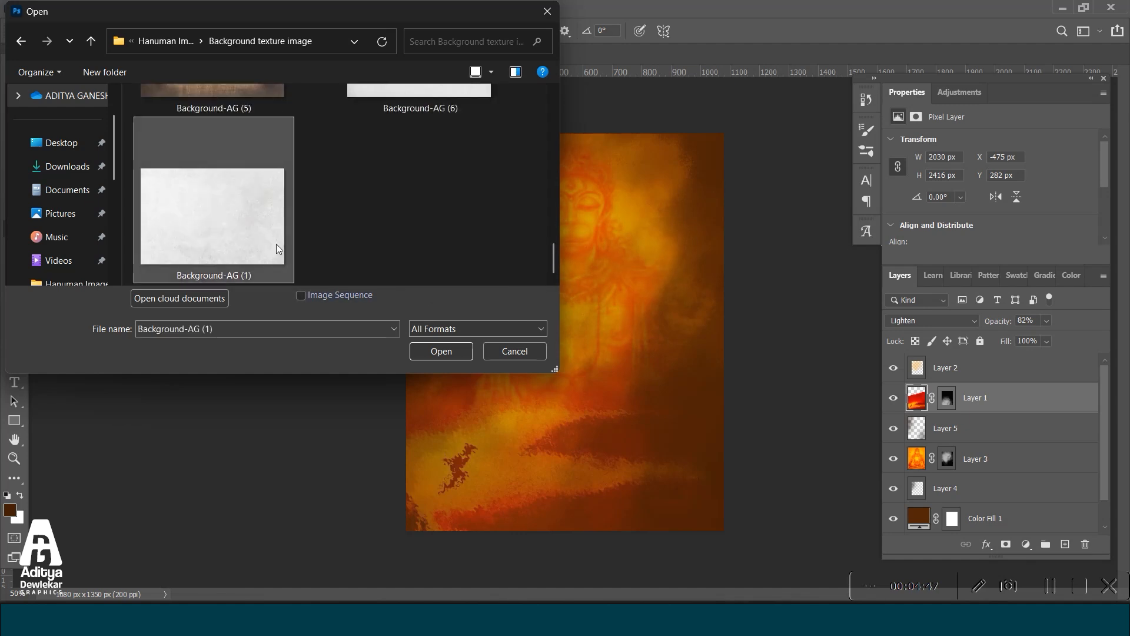
click(440, 351)
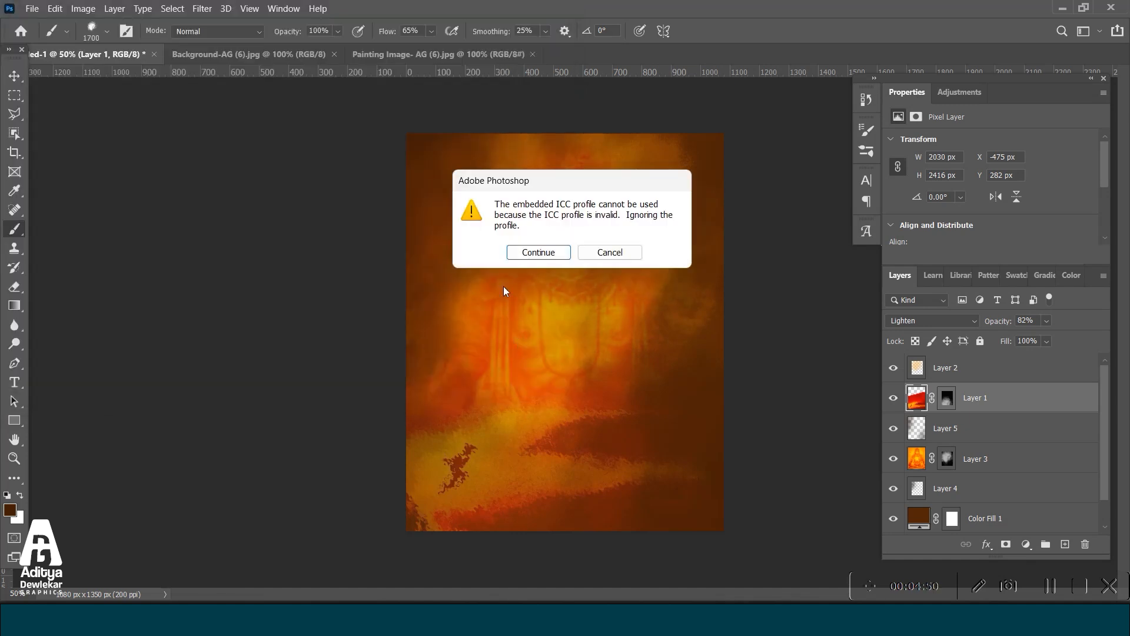
click(523, 253)
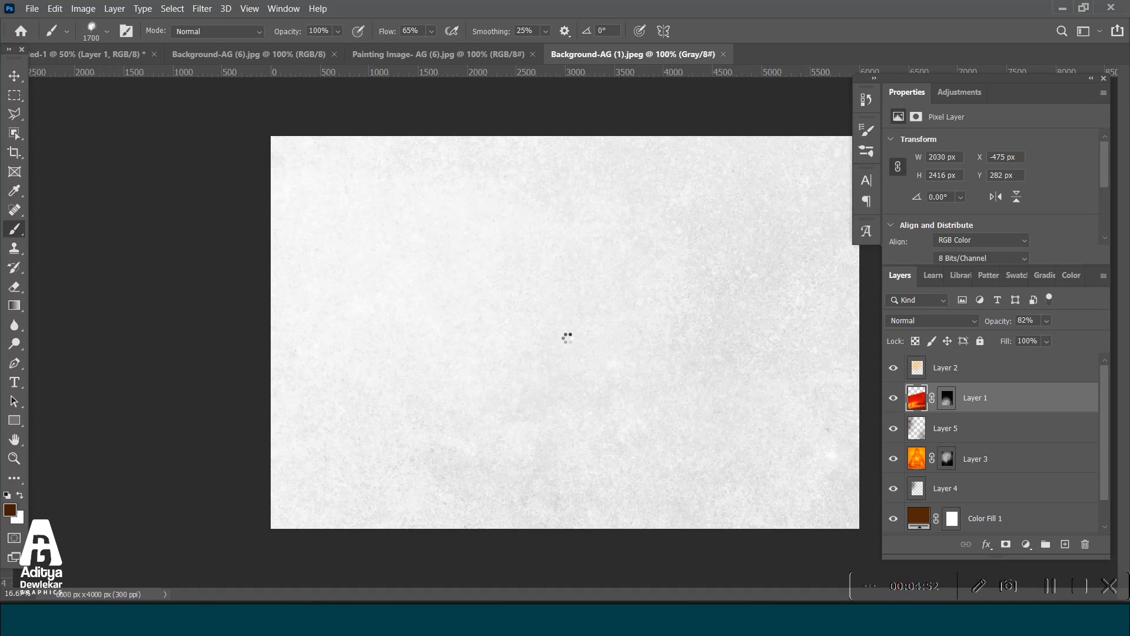
Copy the white texture into the poster document above the red image layer, rotate it upright and shrink it to cover the canvas.
click(14, 75)
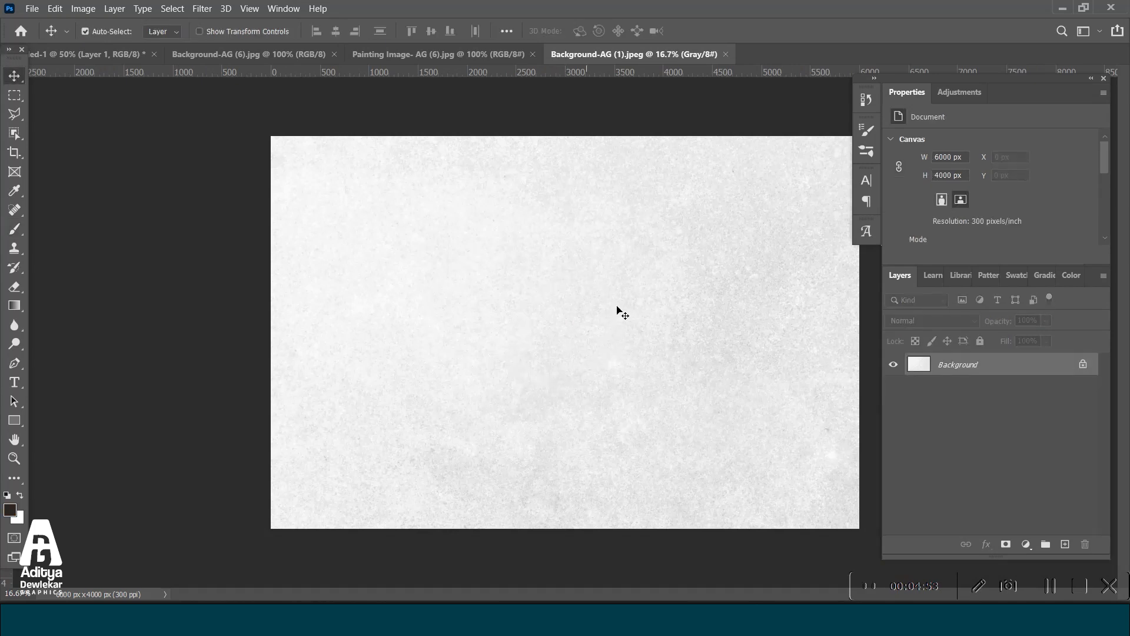
drag(80, 54, 522, 307)
key(ctrl+t)
right_click(564, 299)
click(505, 273)
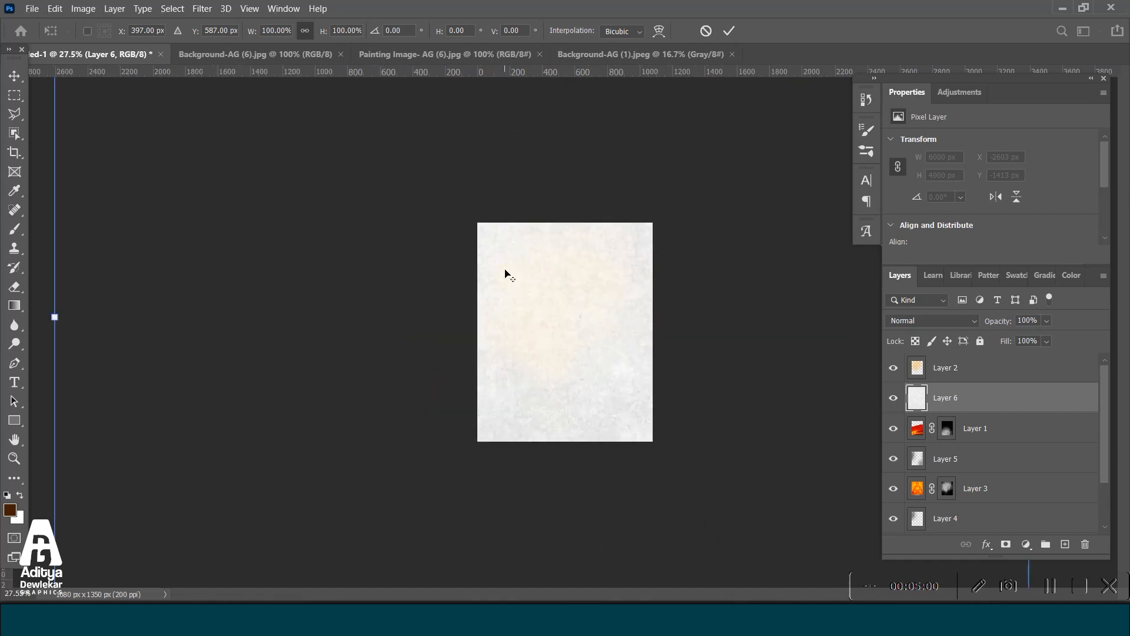
key(ctrl+minus)
key(ctrl+minus)
key(ctrl+minus)
drag(255, 323, 718, 392)
drag(873, 305, 820, 422)
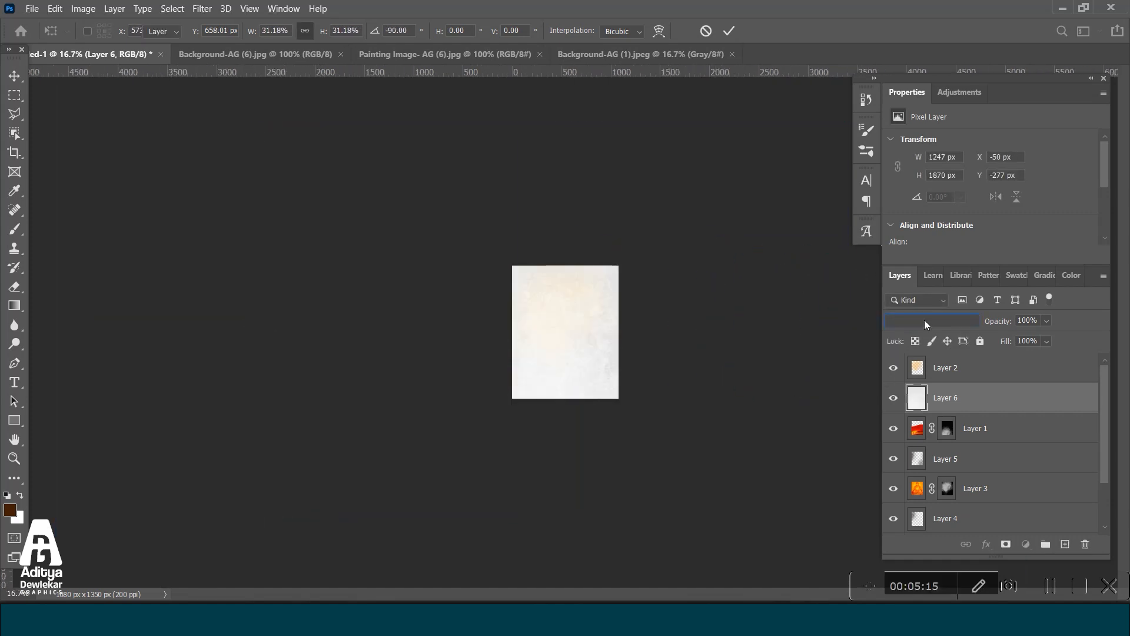
Apply the texture's transform and set its layer's blend mode to Multiply.
click(924, 320)
click(920, 336)
click(920, 319)
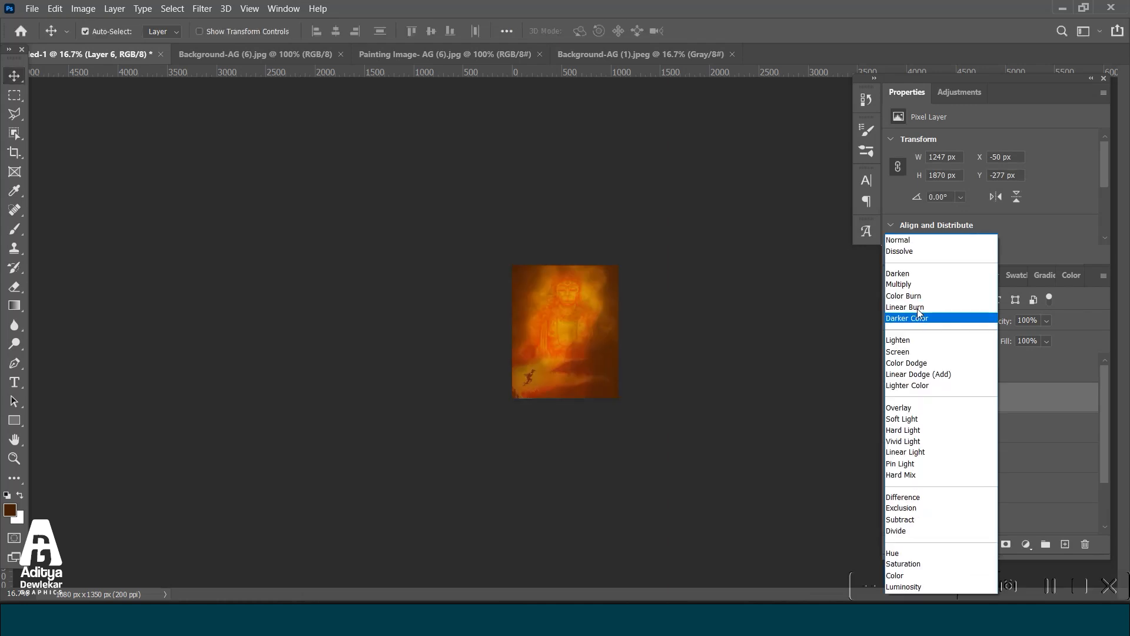
click(911, 285)
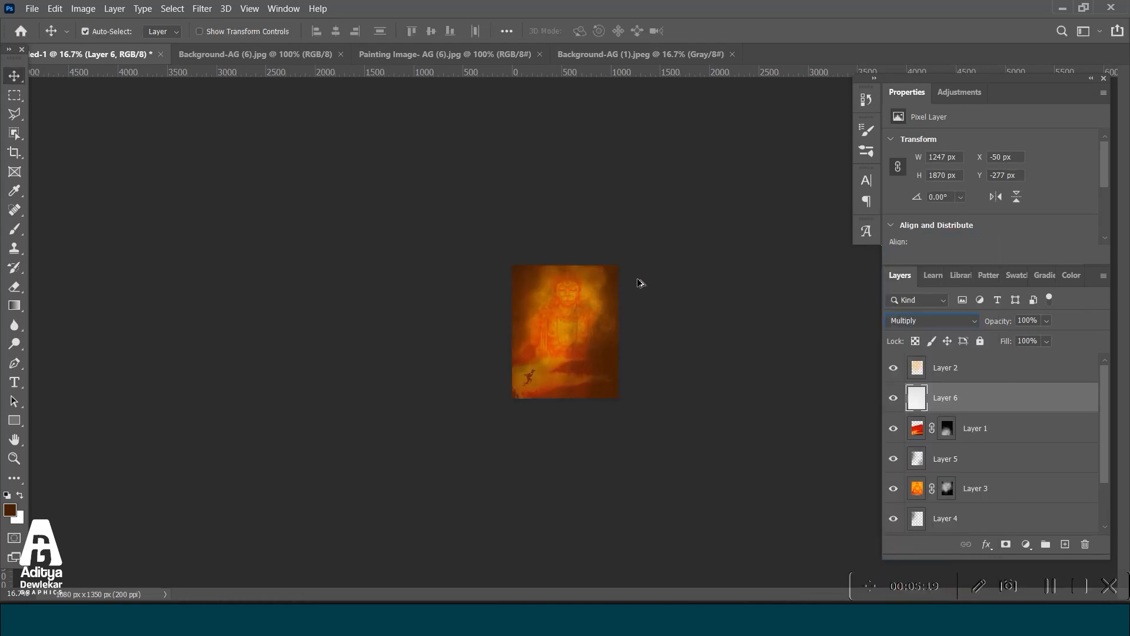
key(ctrl+shift+Tab)
key(ctrl+0)
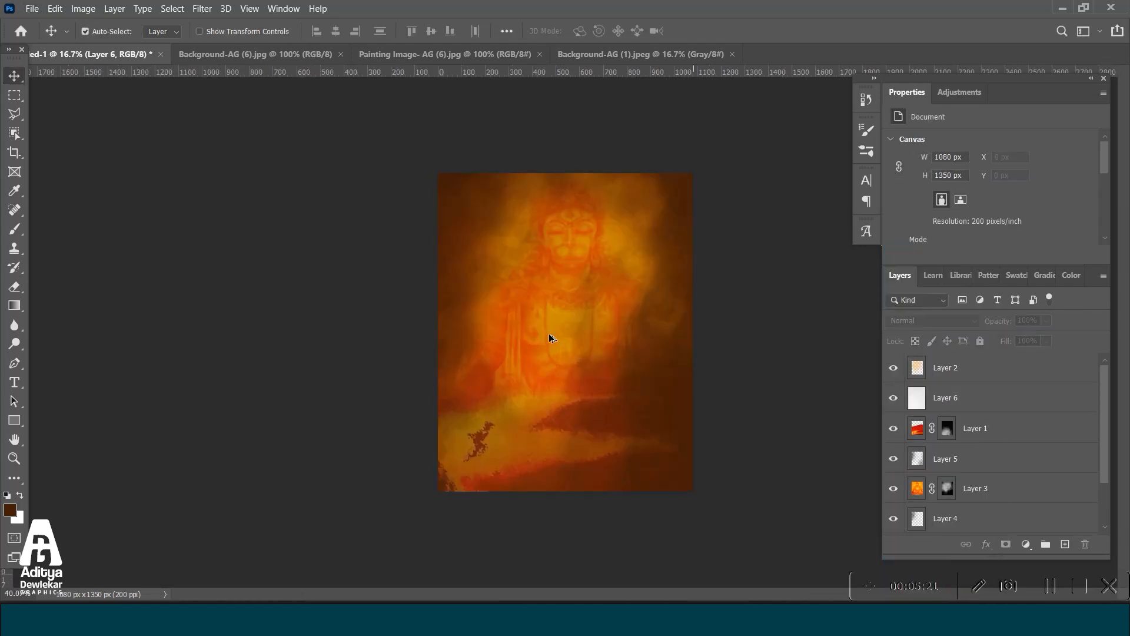
click(932, 320)
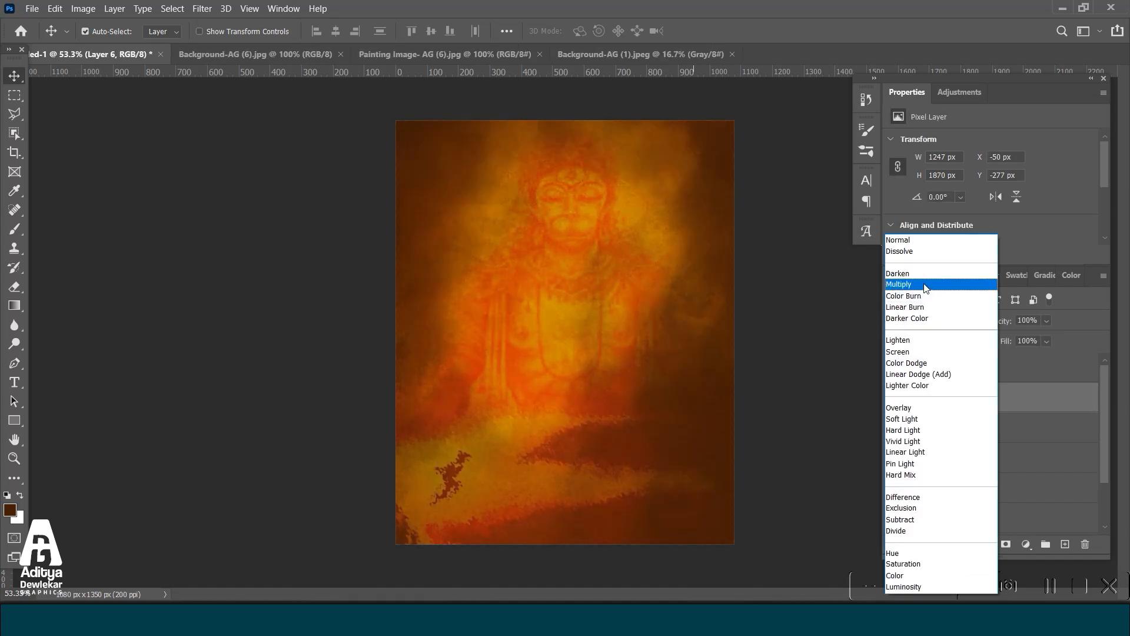
click(912, 285)
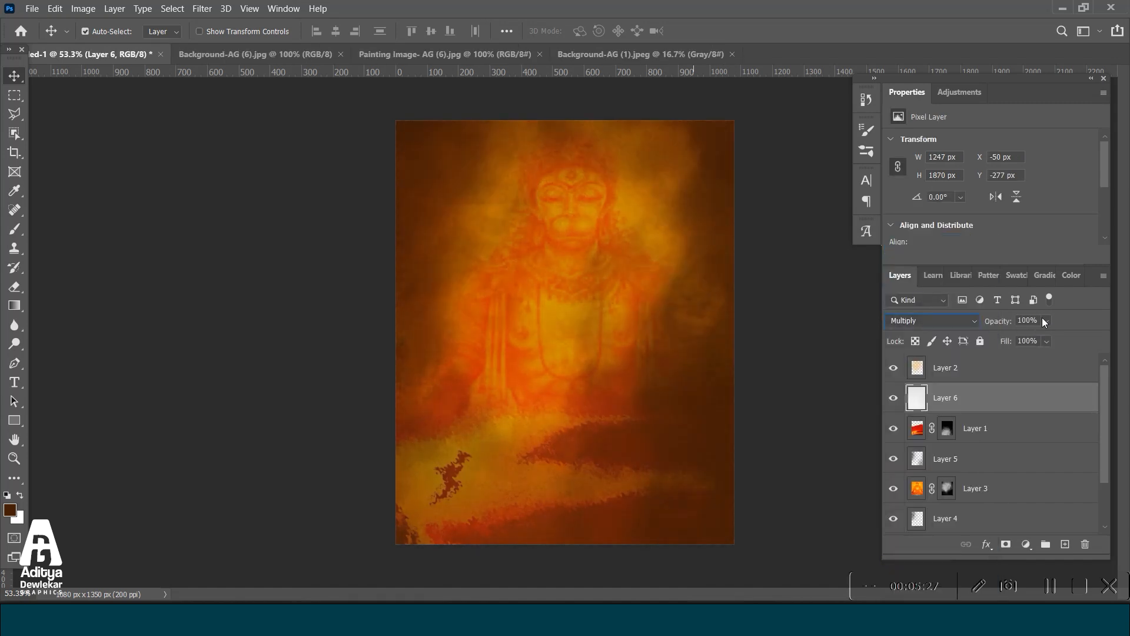
Lower the Hanuman painting layer's fill to fade the figure, and select the red image layer.
key(shift+alt+w)
click(1004, 476)
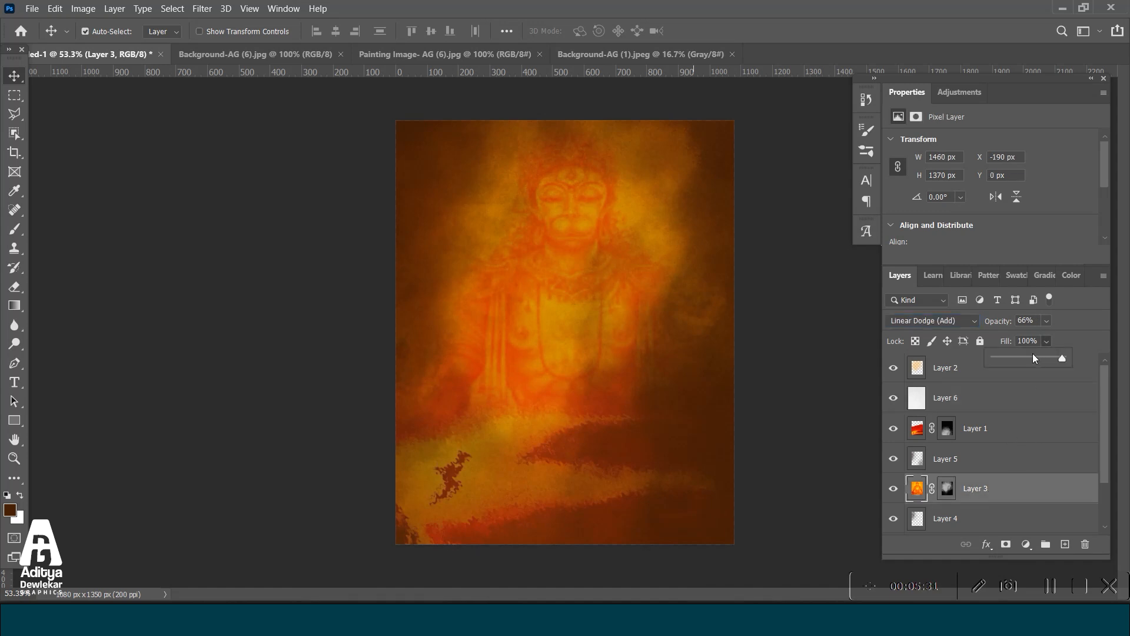
click(1032, 356)
click(1012, 422)
click(1016, 425)
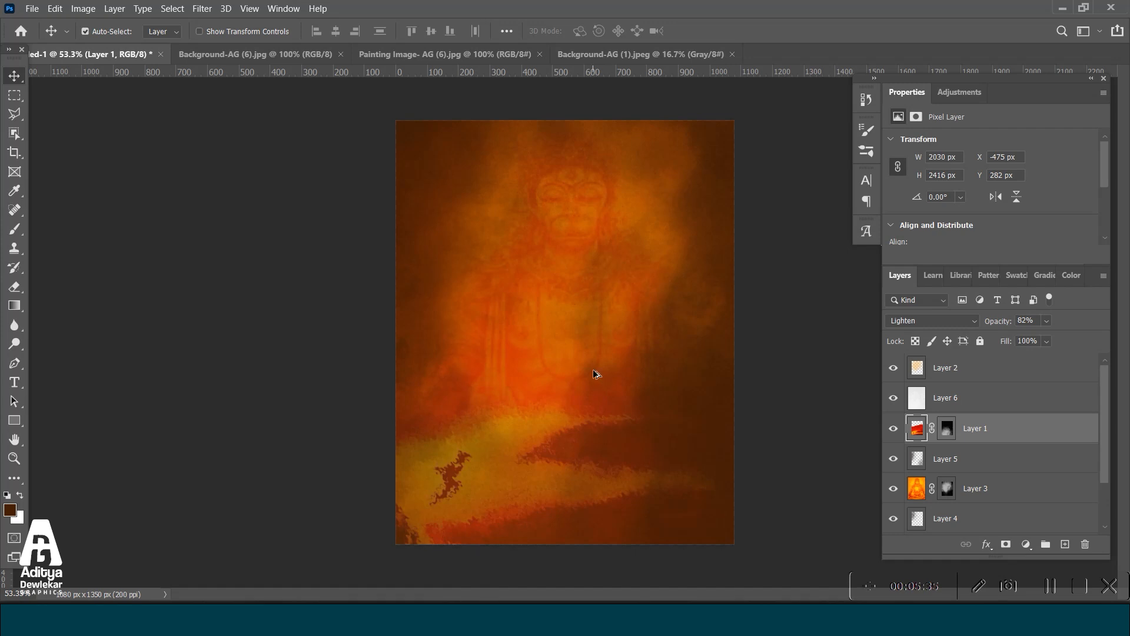
scroll(593, 370, down, 1)
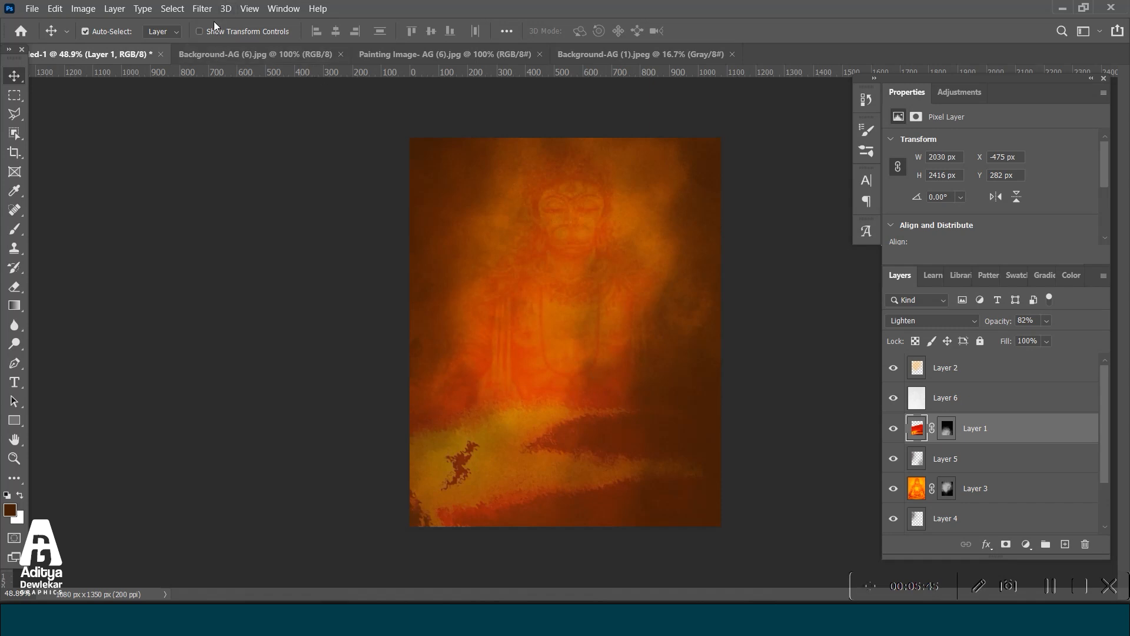
click(83, 8)
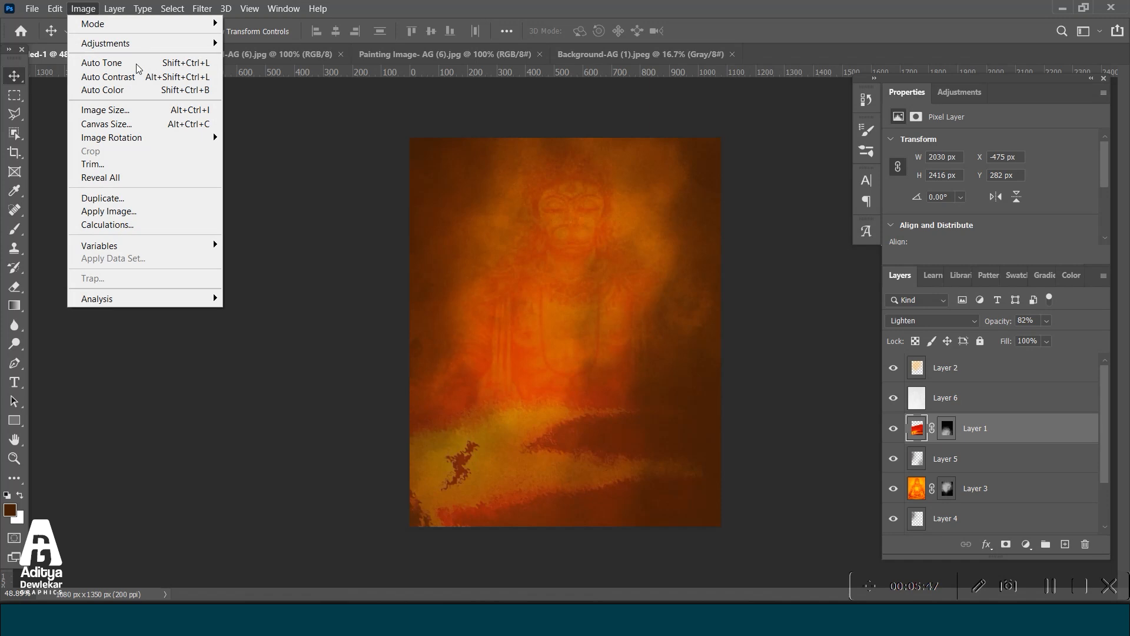
mouse_move(119, 44)
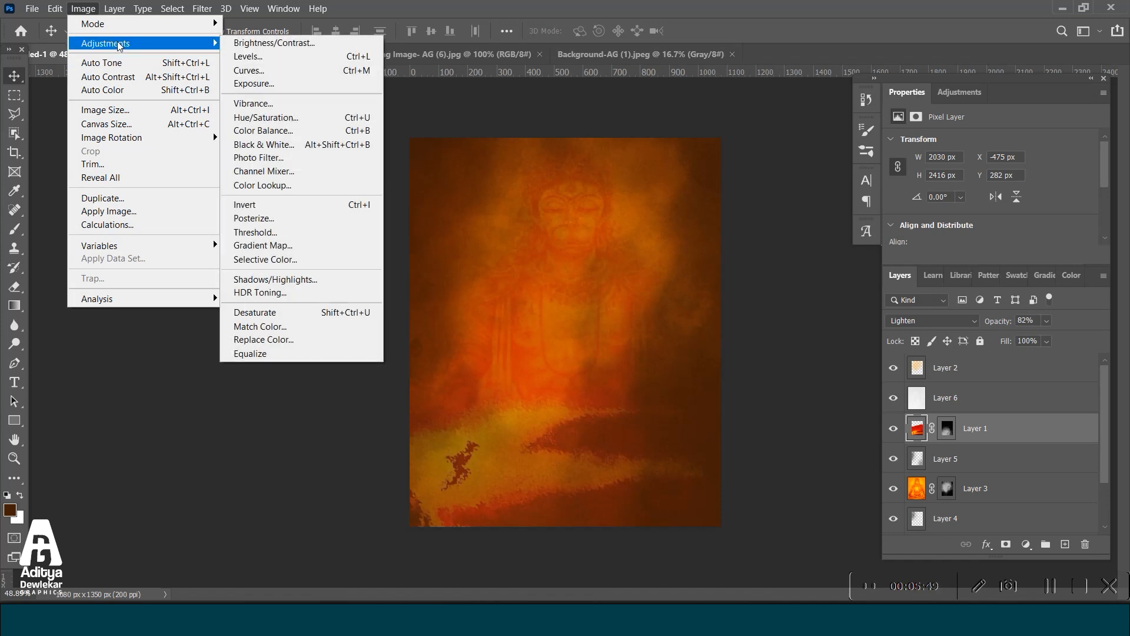
mouse_move(202, 9)
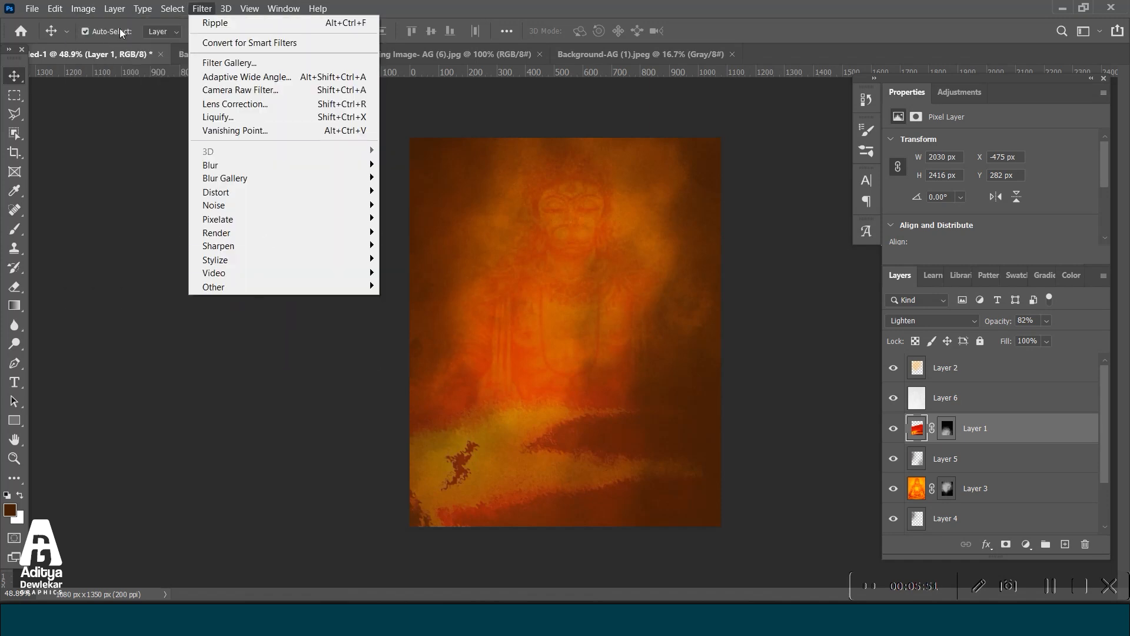
Switch to File Explorer and open the Ai folder inside Hanuman Images.
click(261, 470)
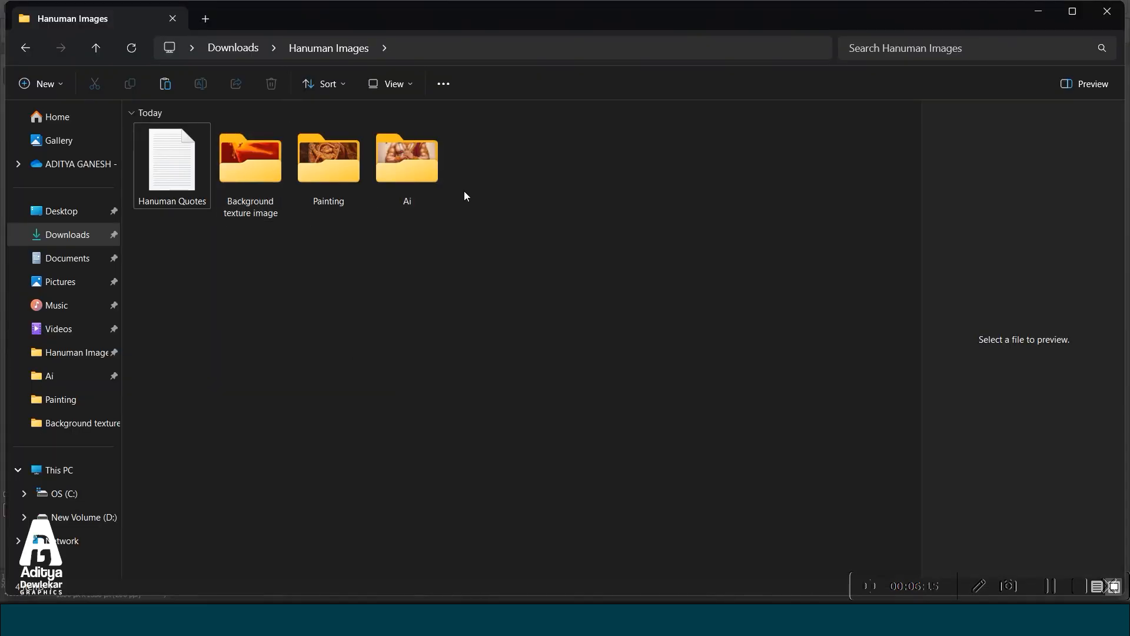
mouse_move(414, 190)
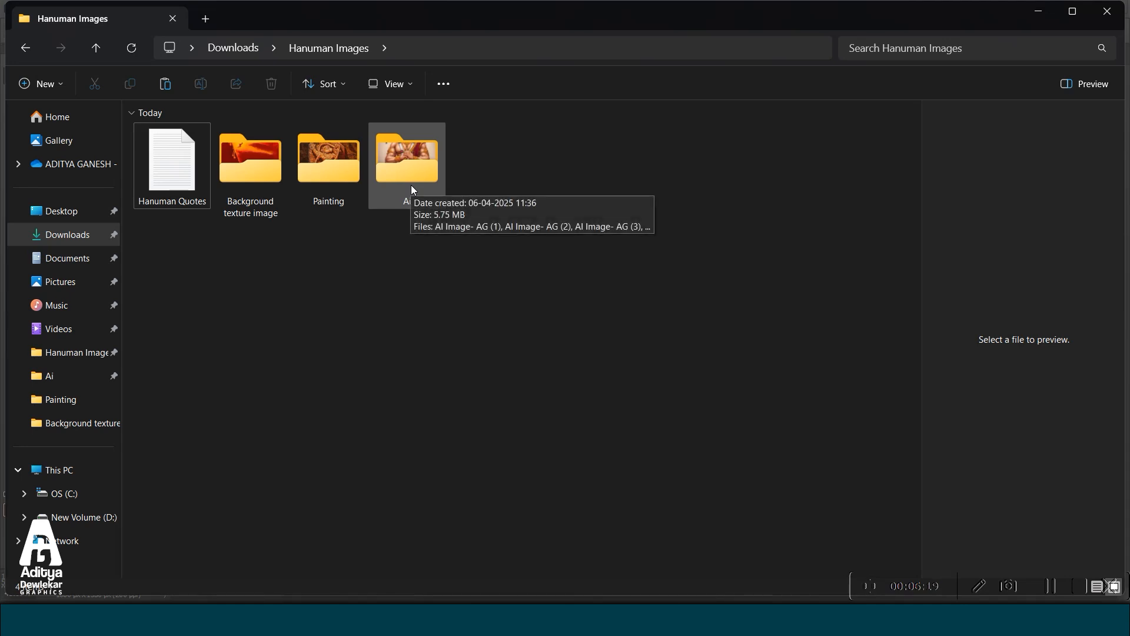
double_click(413, 190)
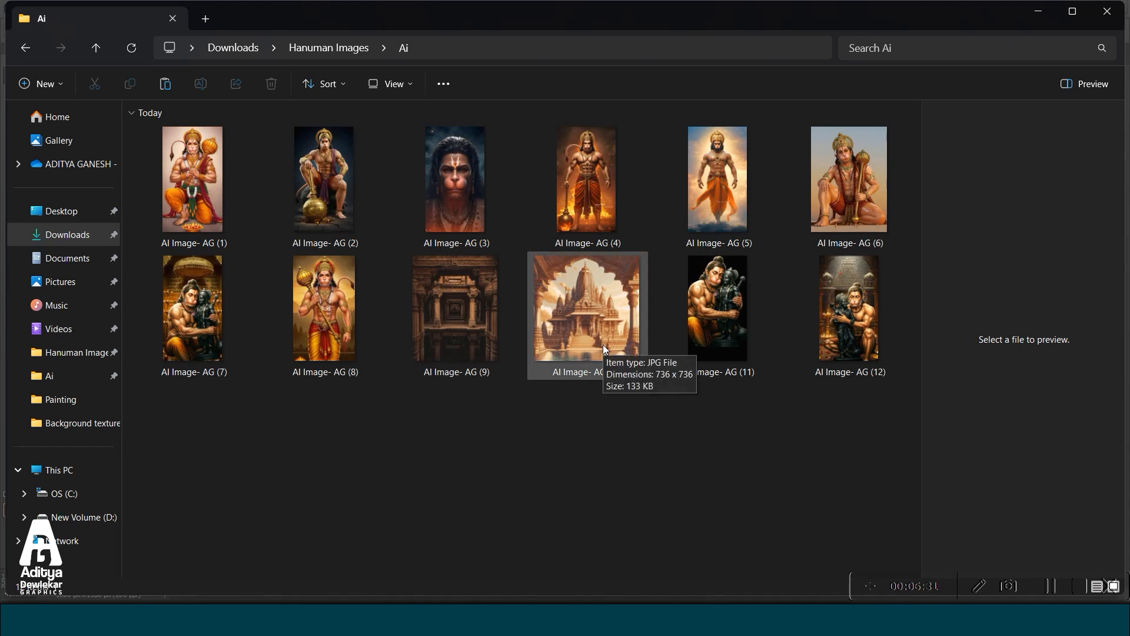
View AI Image- AG (1) at full size and examine the face and crown details up close.
click(211, 200)
double_click(209, 196)
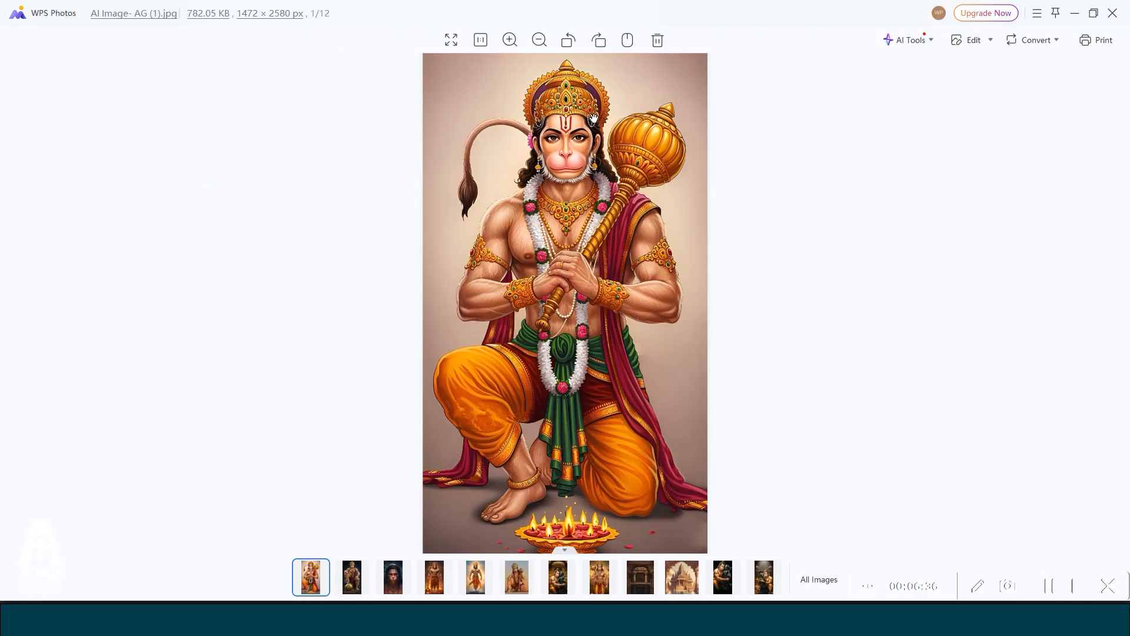
scroll(593, 118, up, 3)
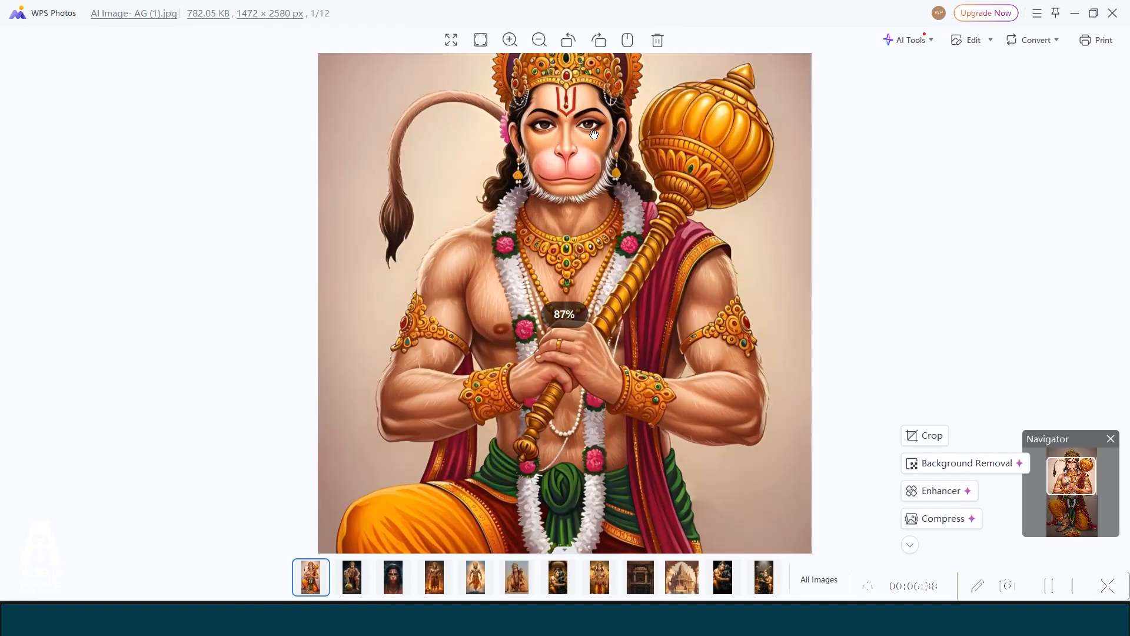
scroll(550, 266, up, 1)
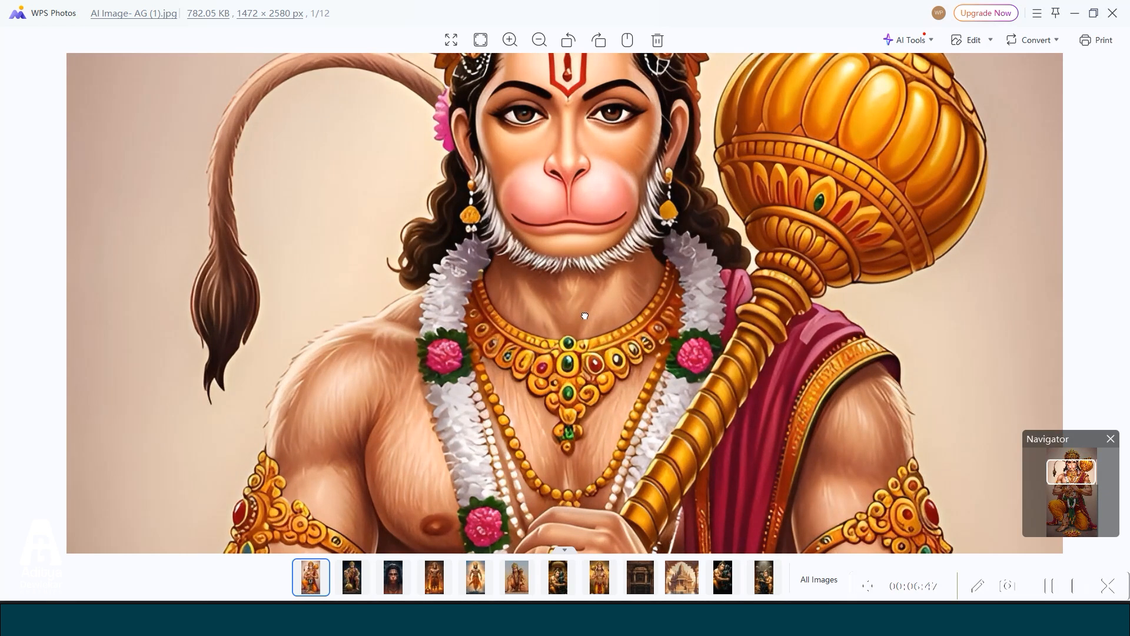
drag(580, 287, 556, 395)
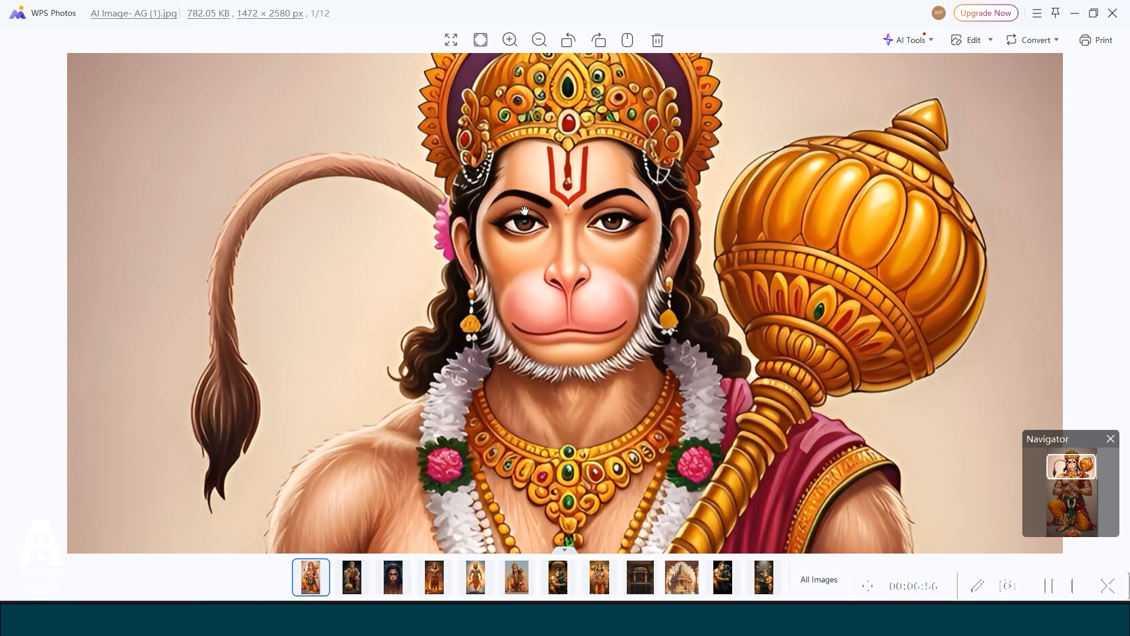
drag(514, 297, 514, 382)
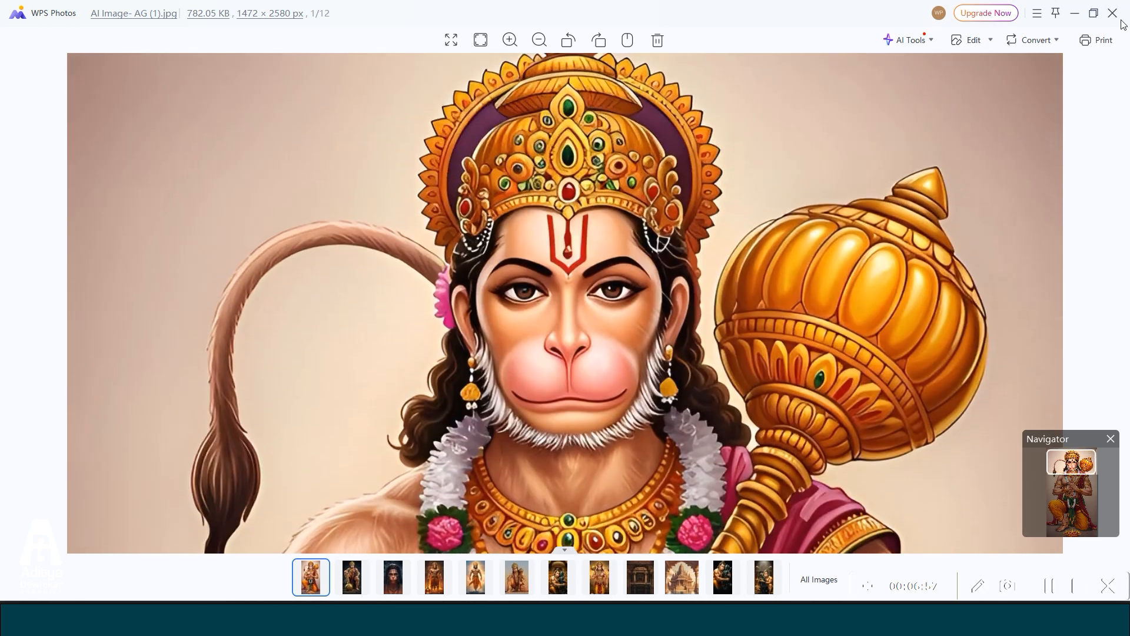
click(1112, 13)
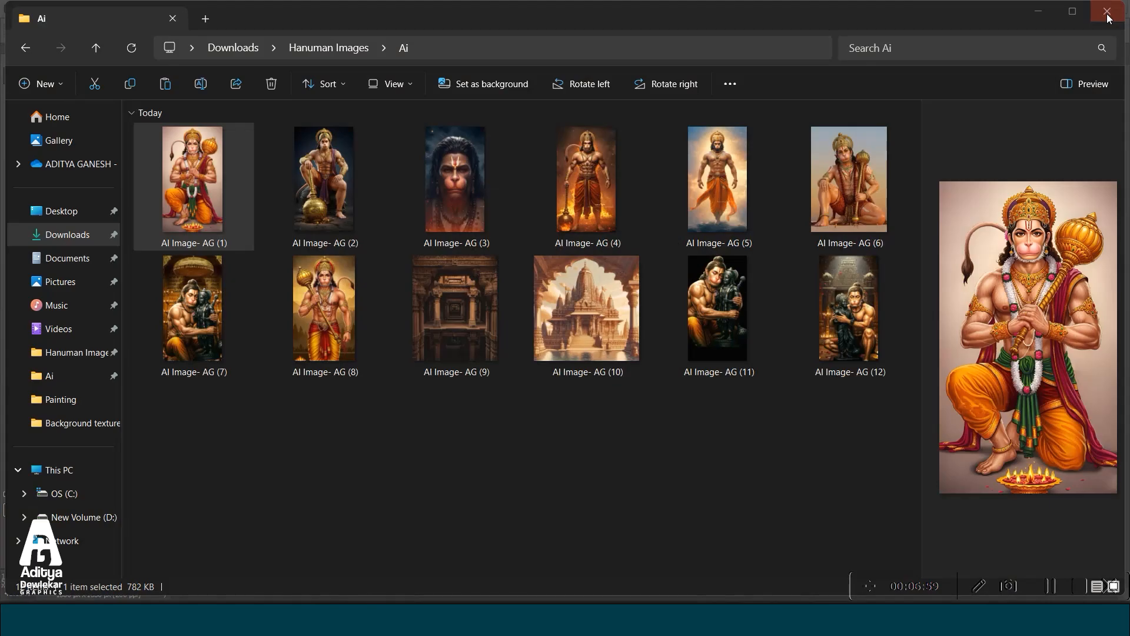
View AI Image- AG (3) and examine the eyes, nose and mouth details up close.
click(433, 192)
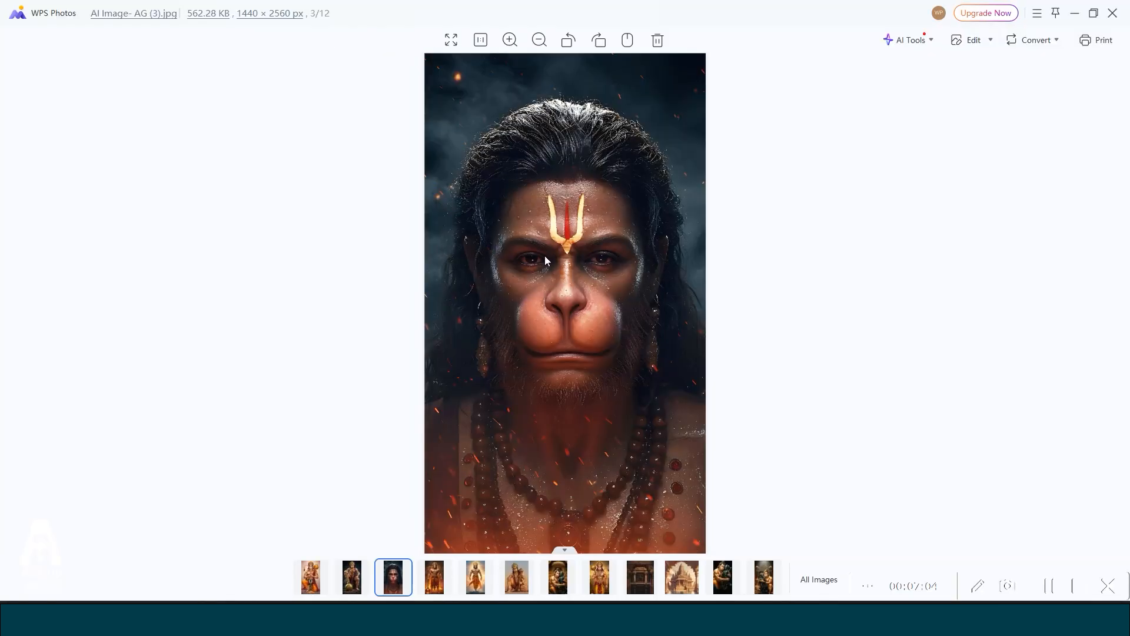
scroll(572, 247, up, 3)
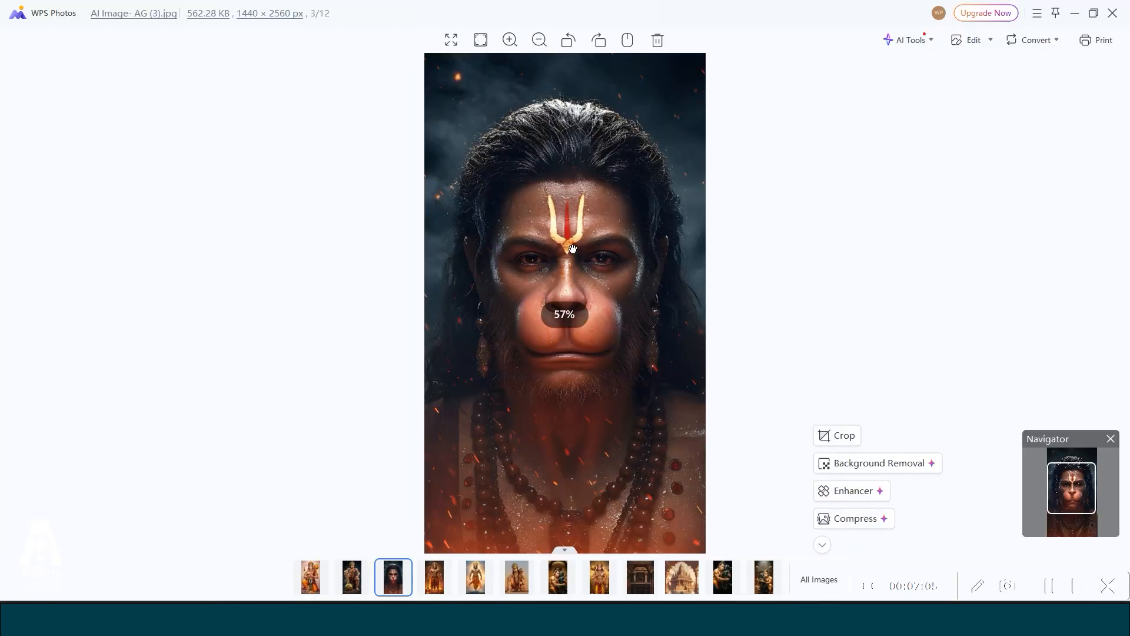
scroll(572, 248, up, 3)
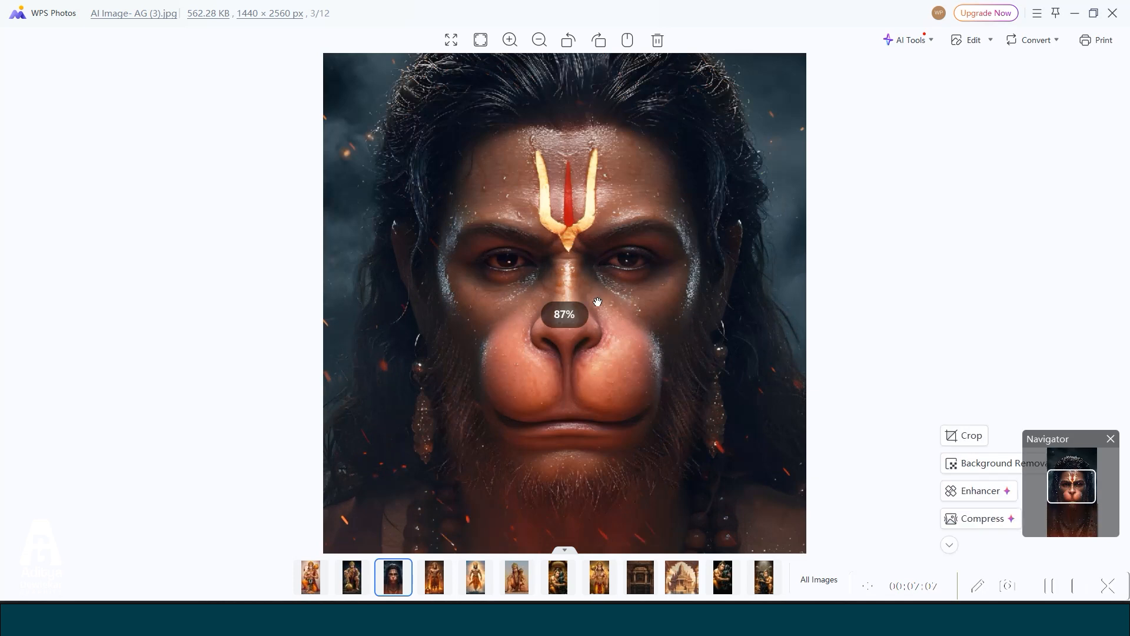
scroll(597, 302, up, 4)
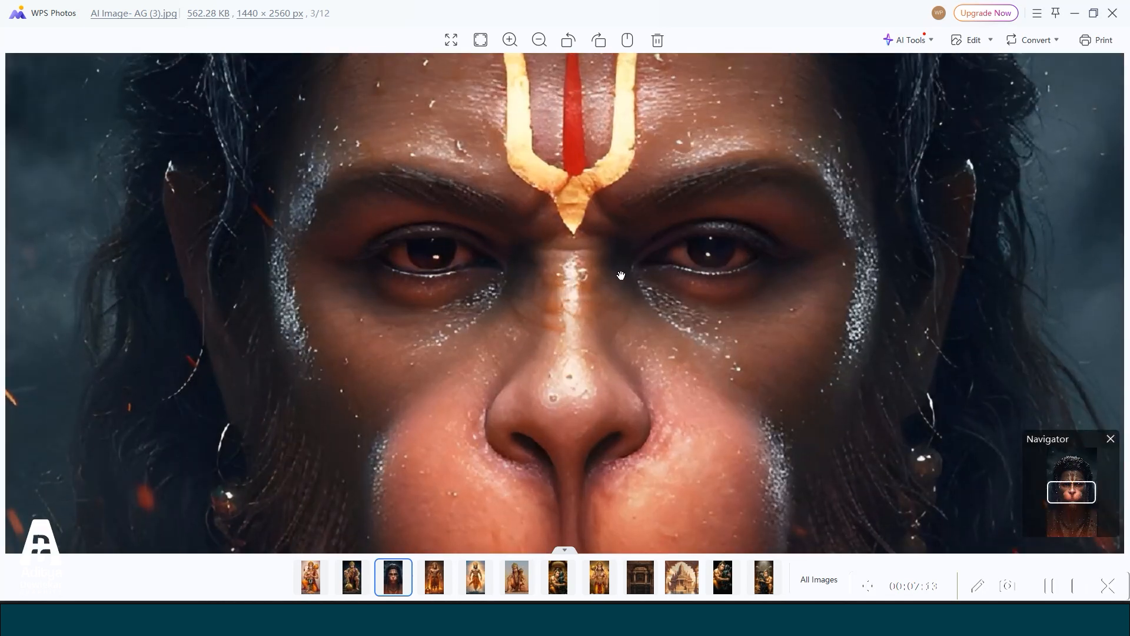
drag(582, 428, 574, 299)
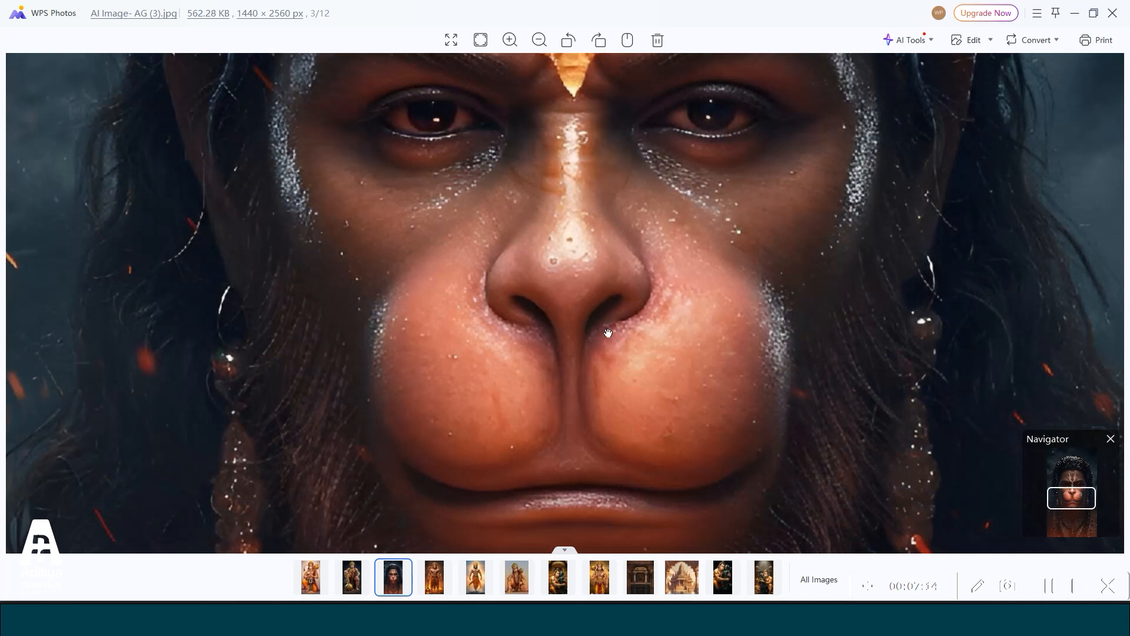
drag(650, 478, 644, 371)
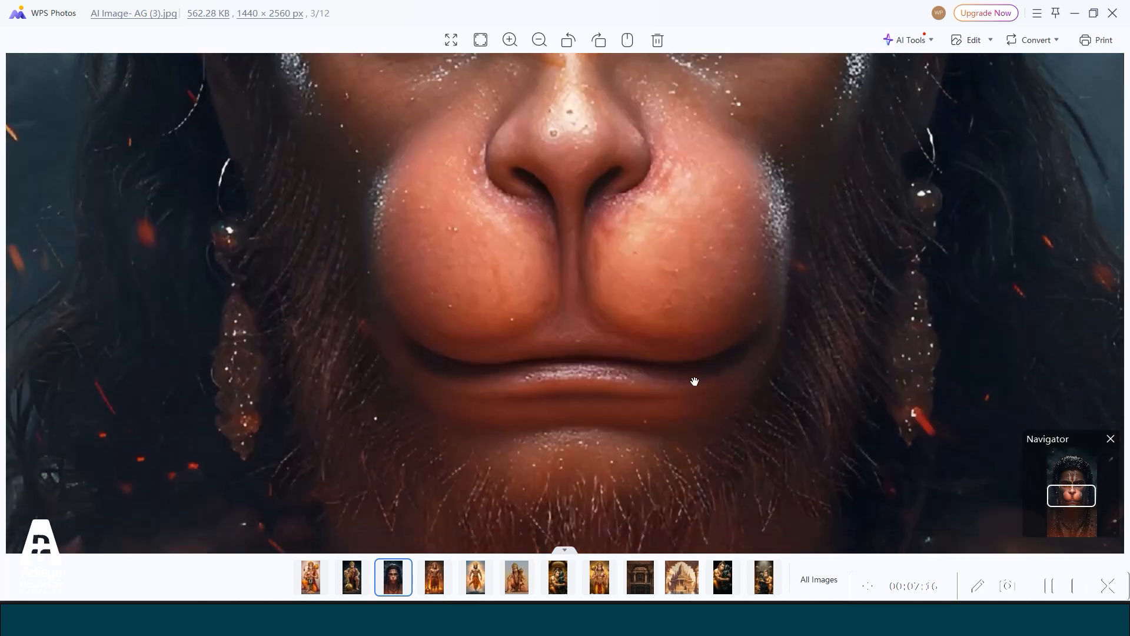
Close the AI Image- AG (3) view and open the Painting folder inside Hanuman Images to look over its paintings.
drag(703, 328, 702, 384)
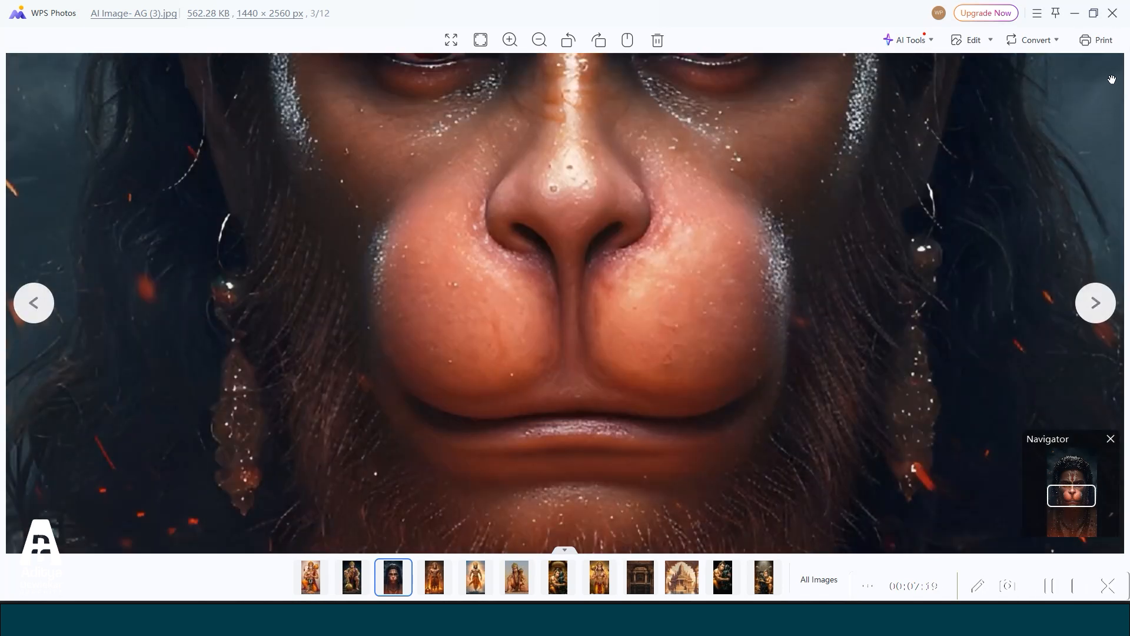
click(1113, 13)
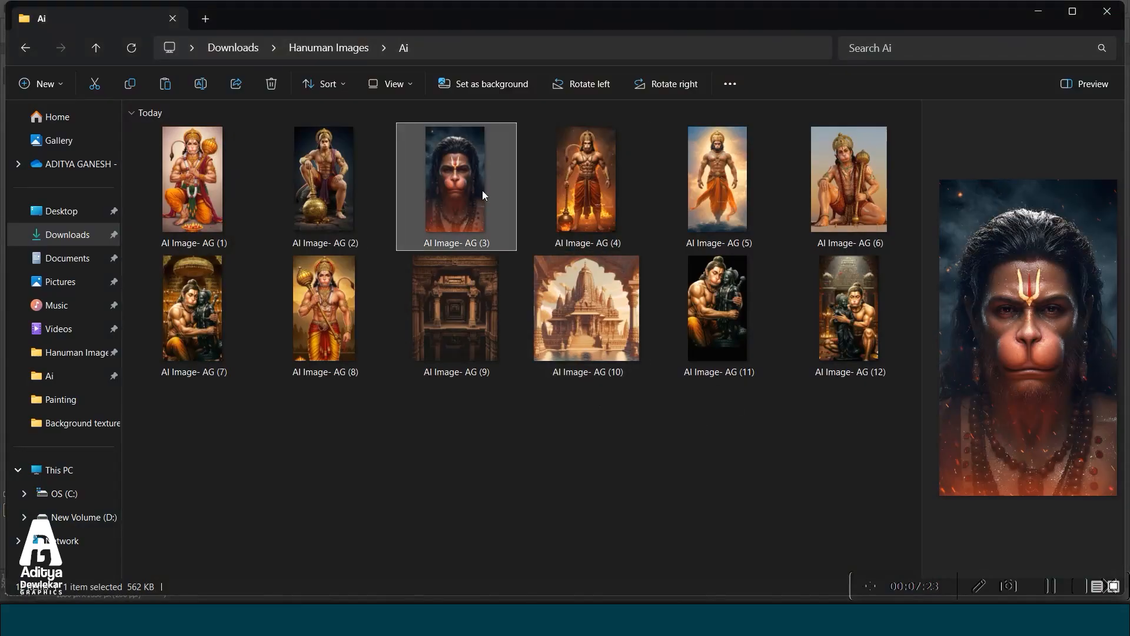
click(333, 47)
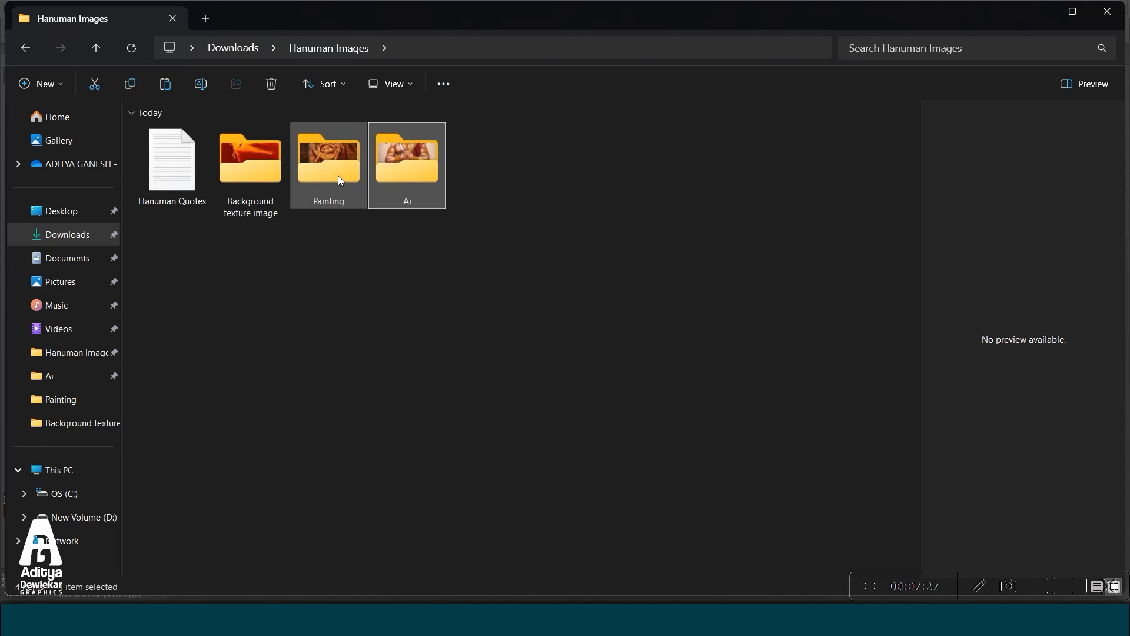
double_click(339, 180)
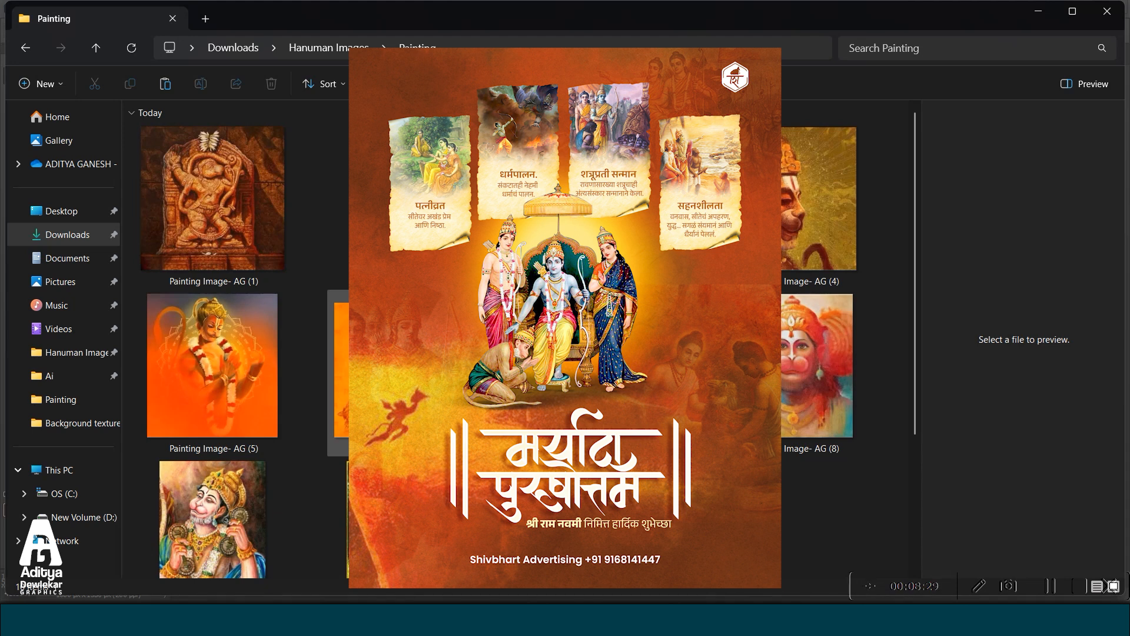
Open the Background texture image folder inside Hanuman Images and look through the available backgrounds and paper textures.
click(331, 48)
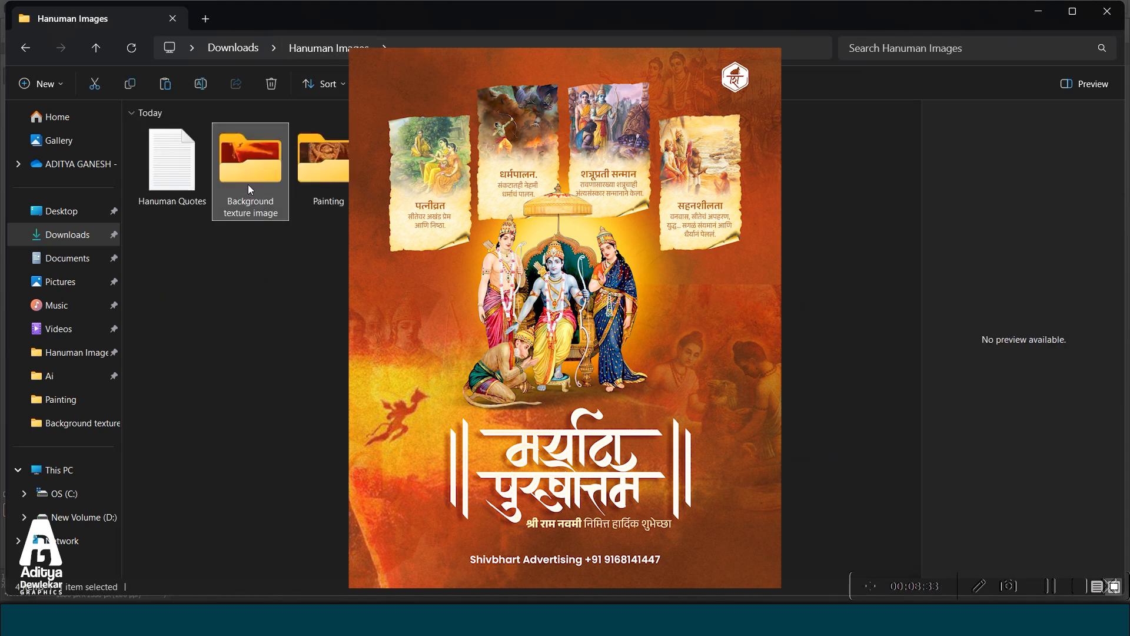
double_click(248, 185)
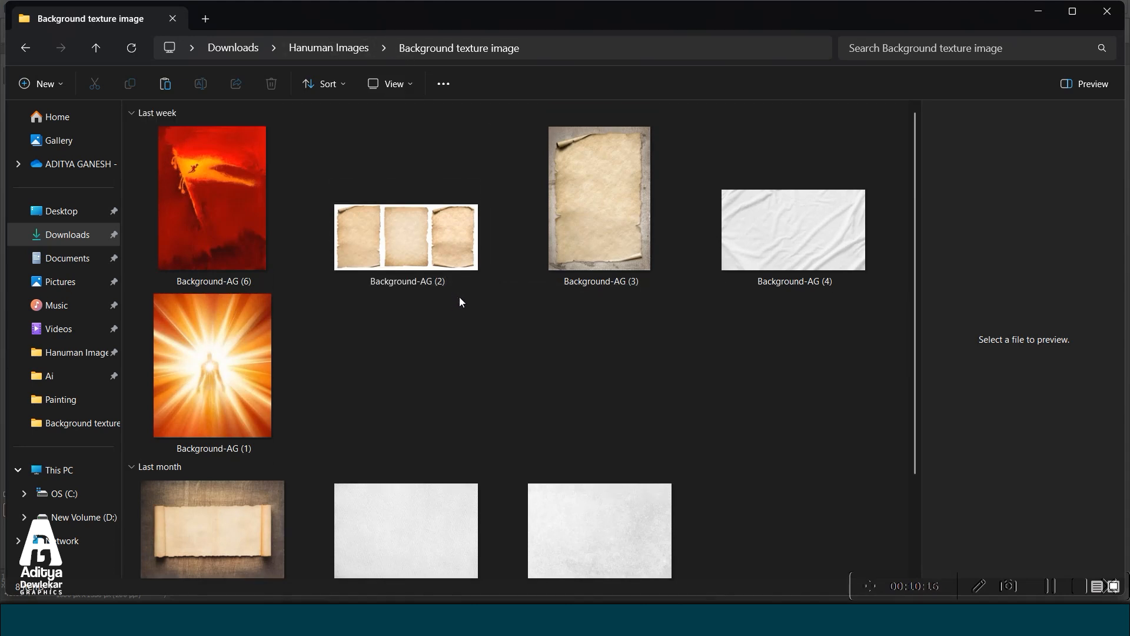
scroll(460, 301, down, 1)
Return to the Hanuman Images folder, open the Hanuman Quotes text file and read through its Marathi verses.
click(311, 49)
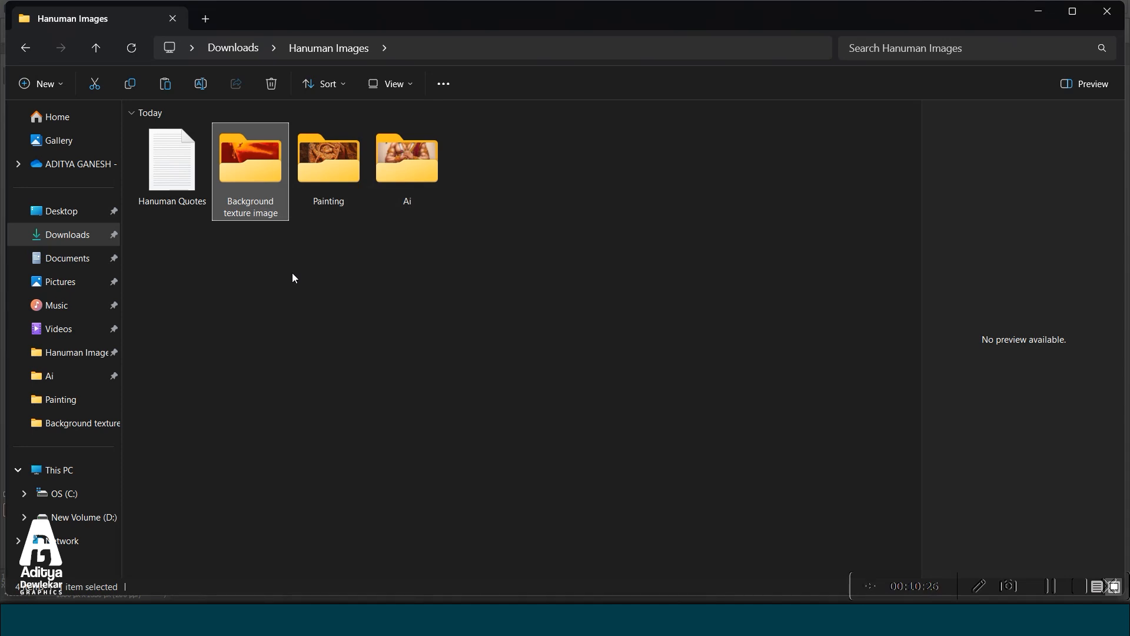
click(179, 184)
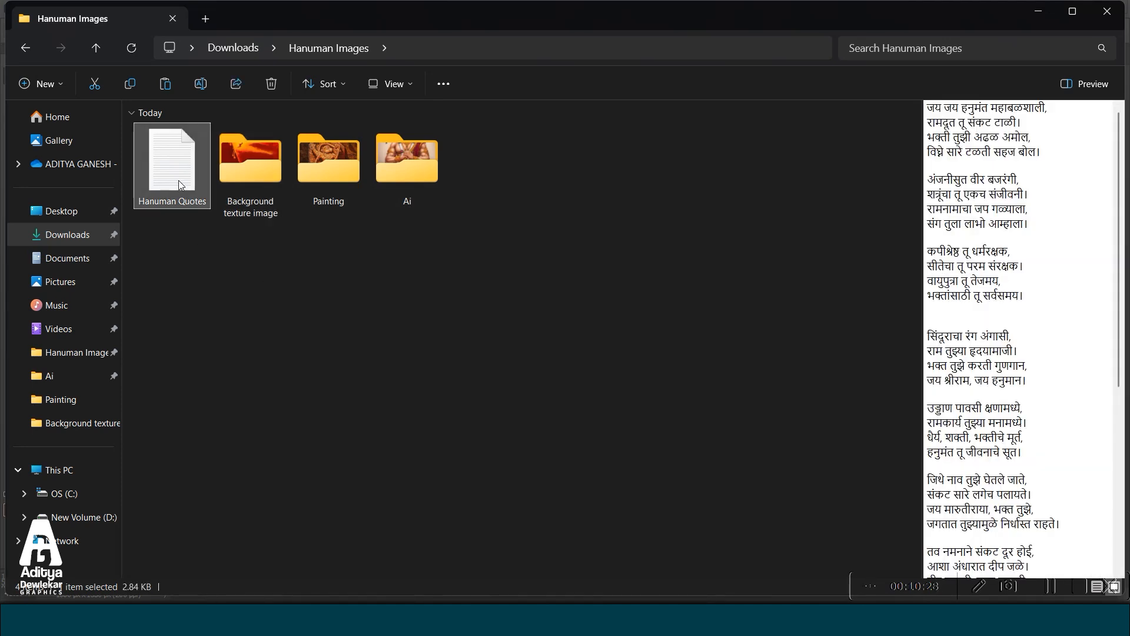
double_click(178, 180)
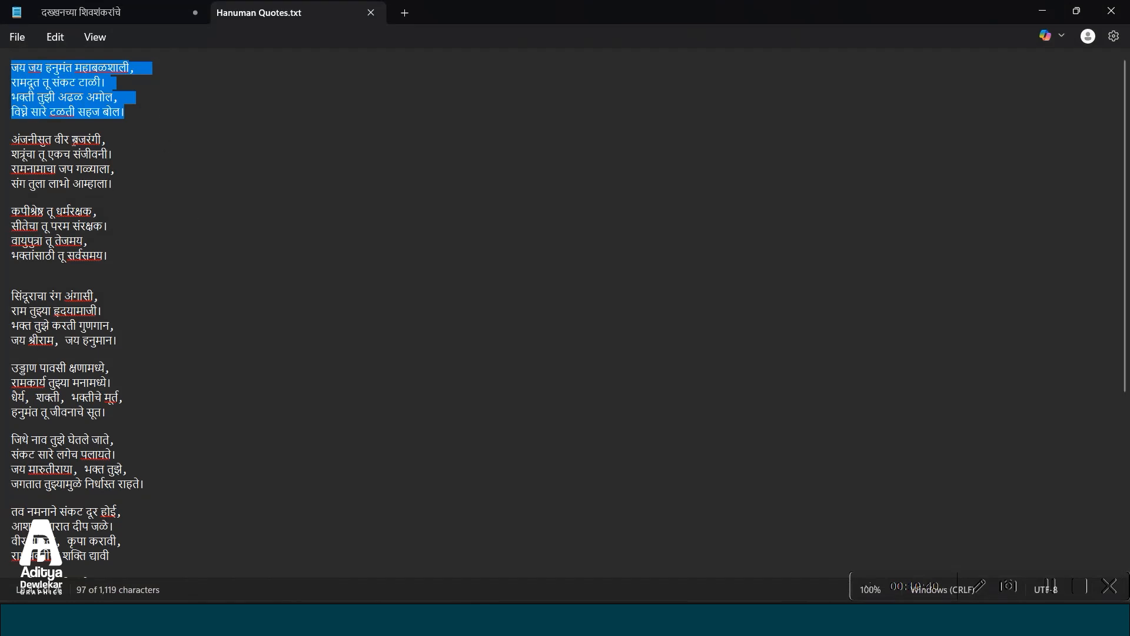
scroll(180, 352, down, 5)
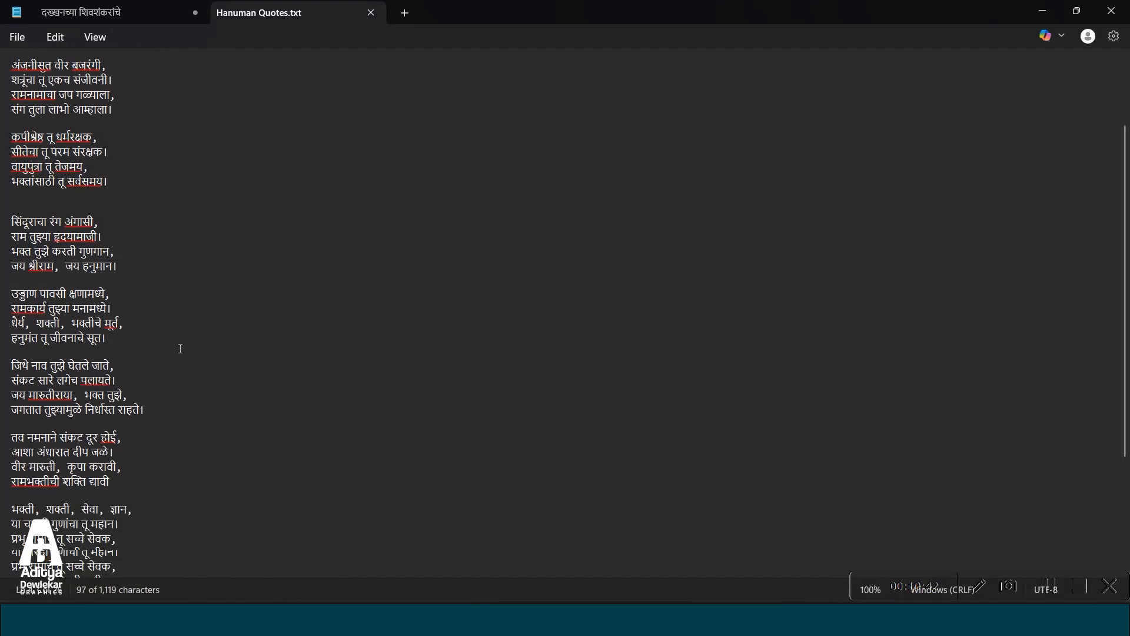
scroll(181, 352, up, 5)
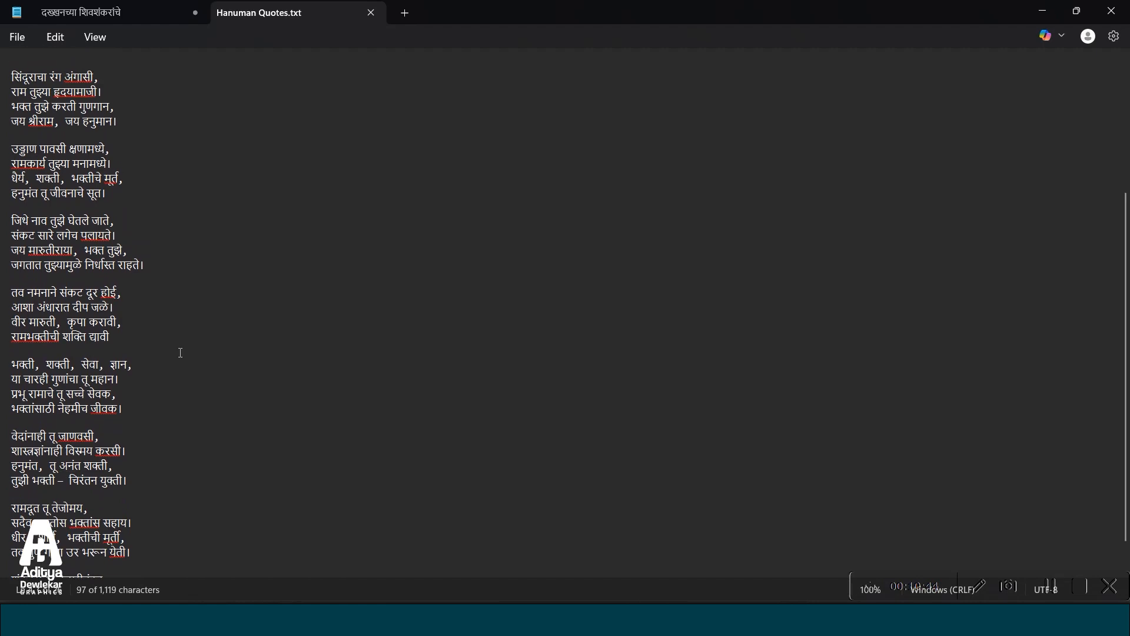